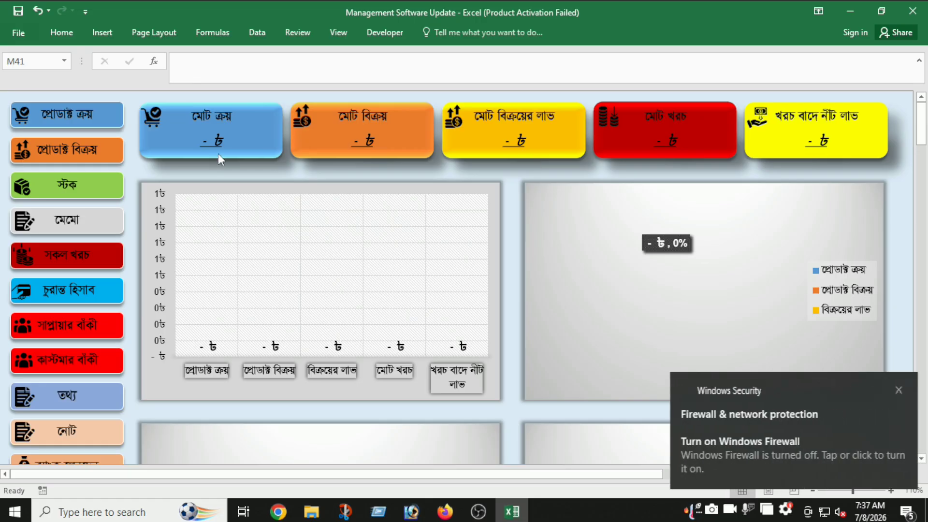
- Dismiss the Windows Security firewall notification over the inventory dashboard
left_click(896, 387)
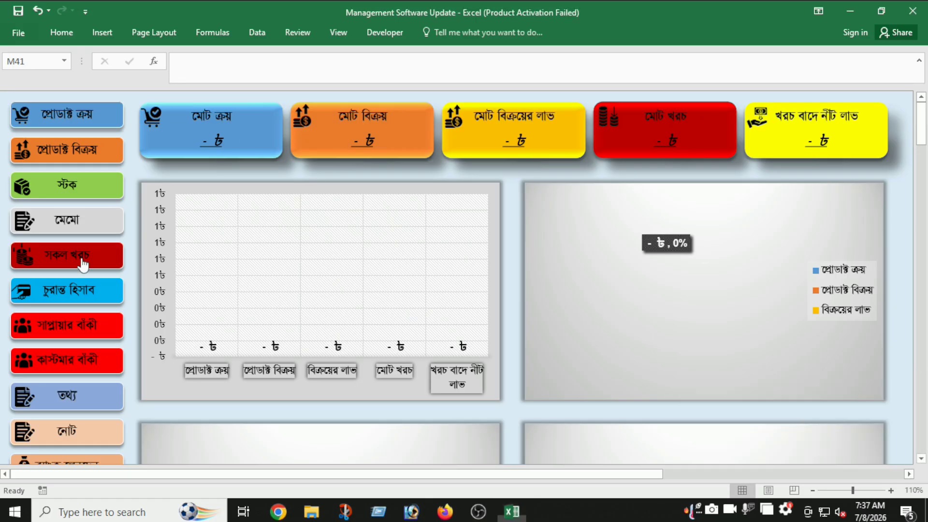
- Open the stock list and clear the old product names from C3:C4
left_click(74, 186)
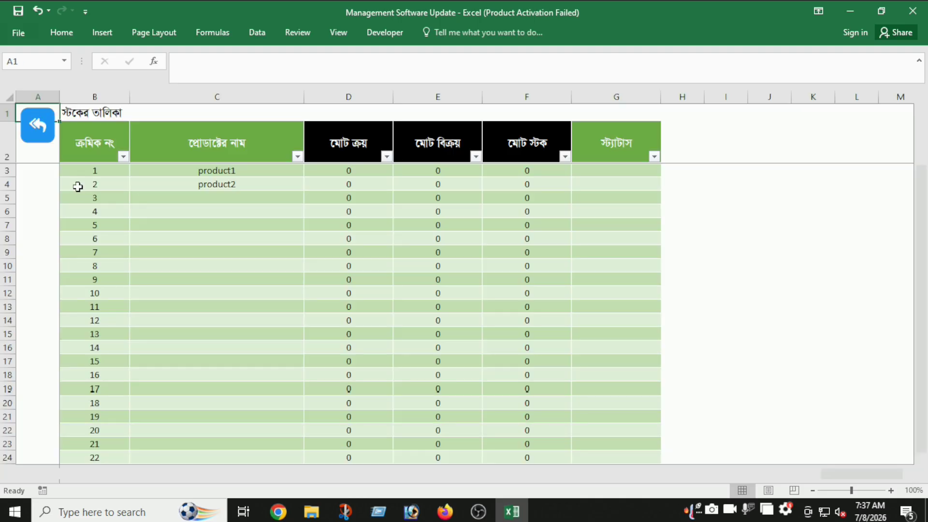
left_click_drag(220, 173, 222, 184)
key("Delete")
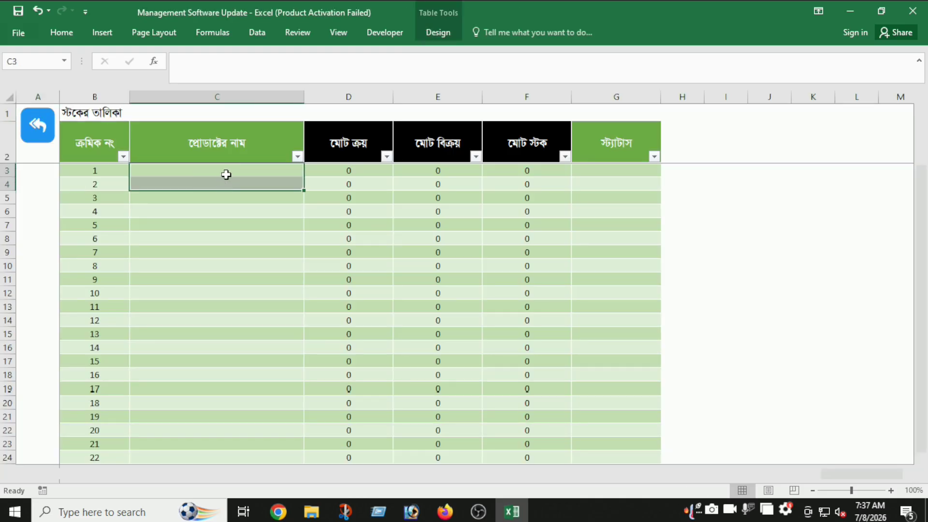
left_click(226, 174)
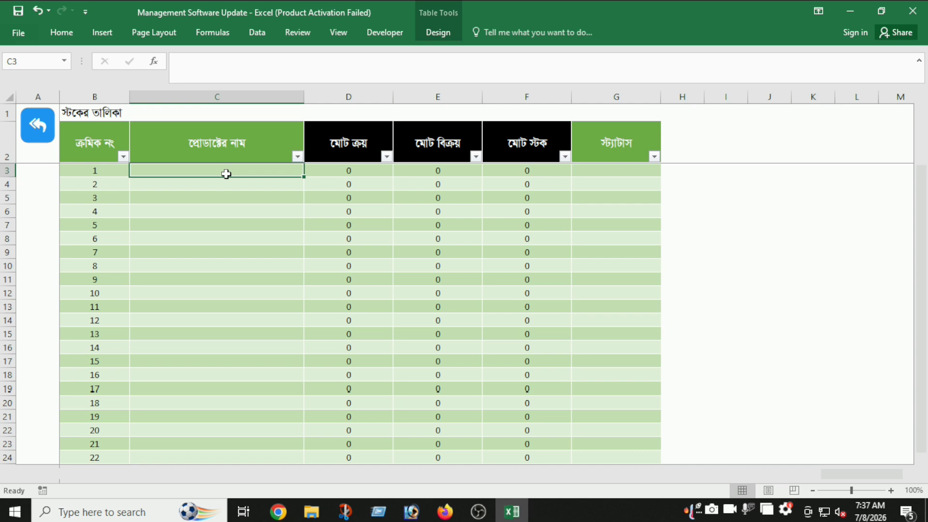
left_click_drag(231, 171, 232, 284)
left_click(225, 172)
left_click(228, 184)
left_click_drag(234, 172, 227, 249)
left_click(224, 247)
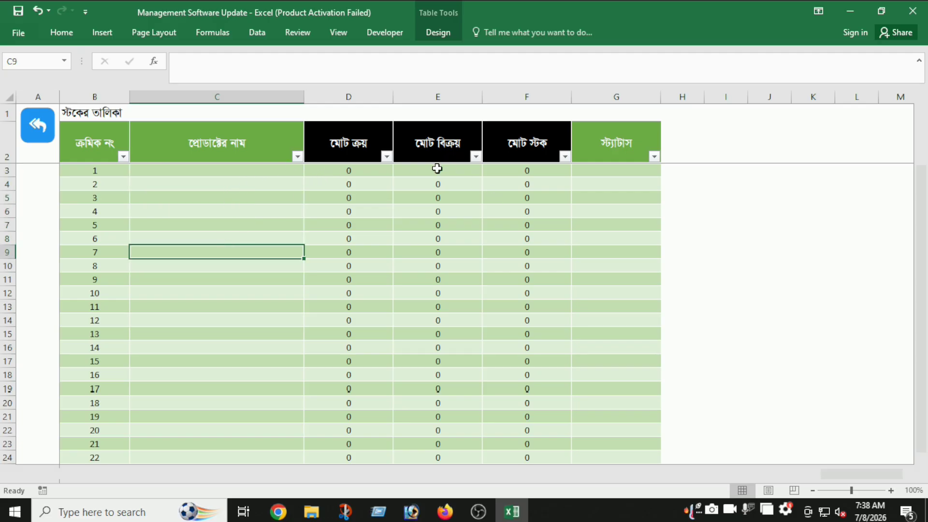
left_click(260, 174)
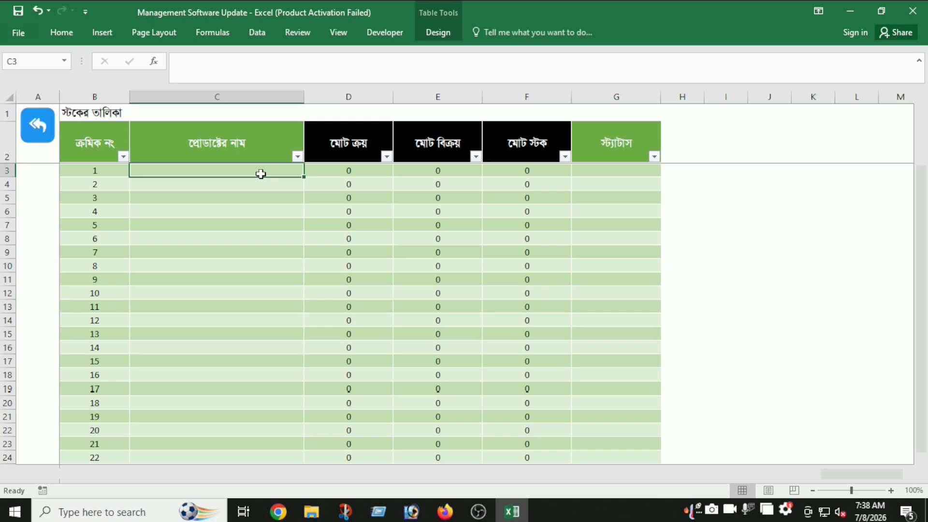
- Review the total purchase, sales and stock formulas, restore D9's SUMIF, and save the workbook
left_click(335, 151)
left_click(428, 146)
left_click(487, 144)
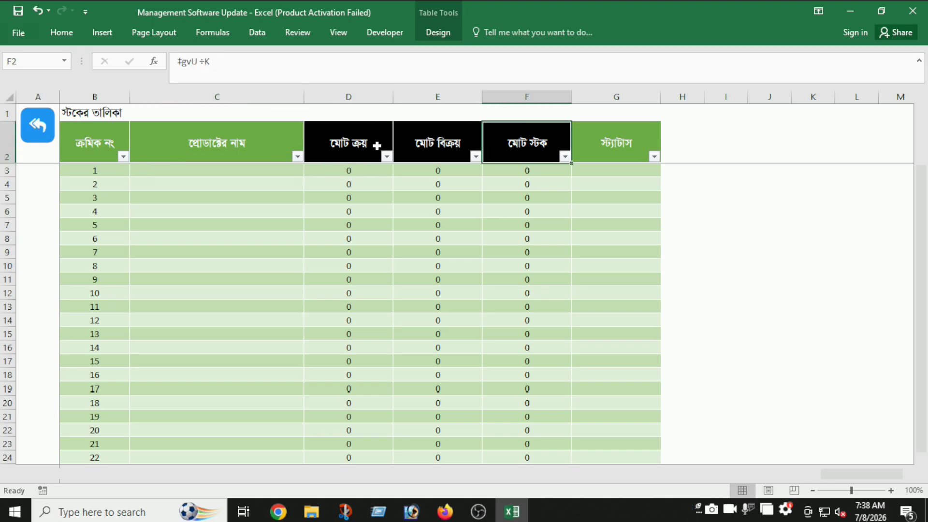
left_click(377, 146)
left_click_drag(361, 211, 616, 329)
left_click(437, 292)
left_click(348, 252)
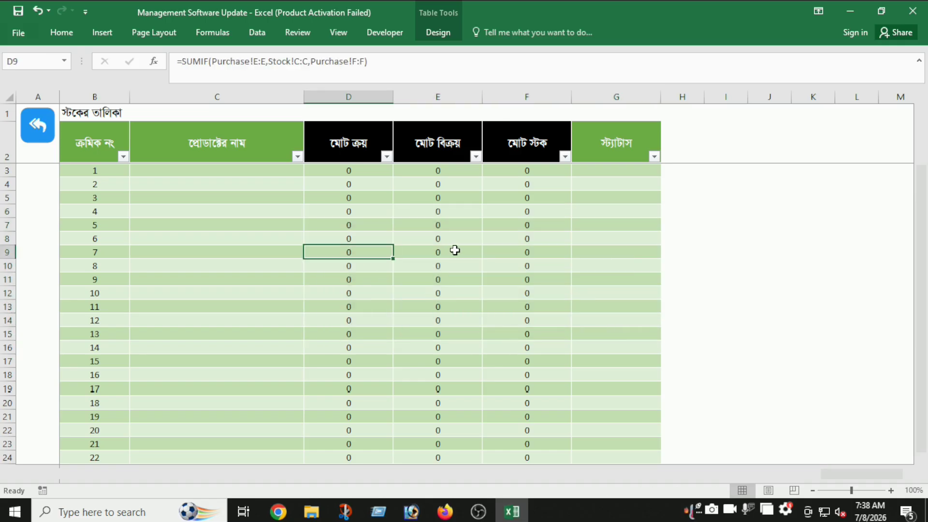
key("Delete")
left_click(277, 264)
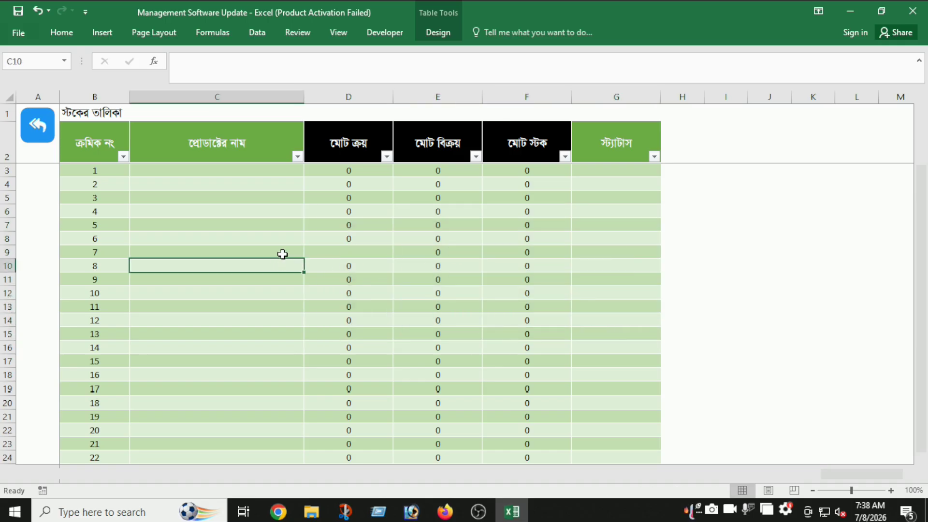
key("ctrl+z")
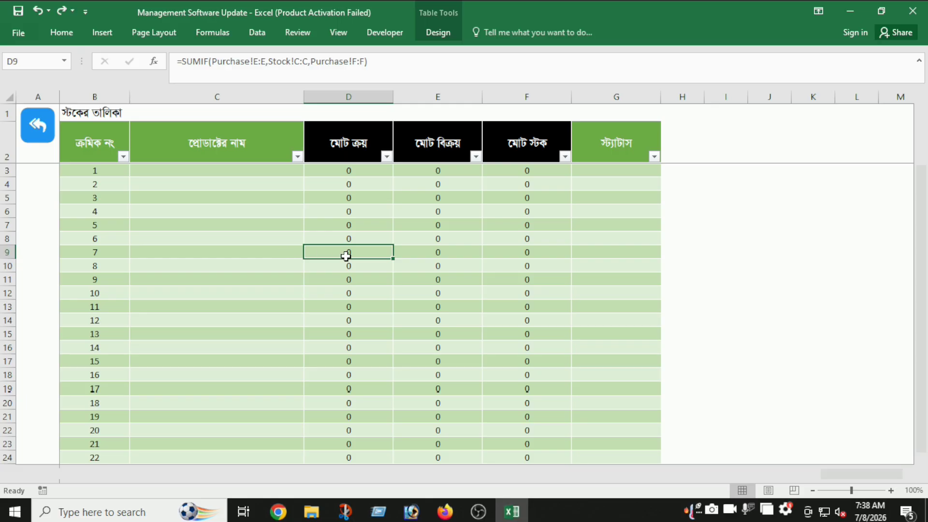
left_click(258, 235)
left_click(18, 11)
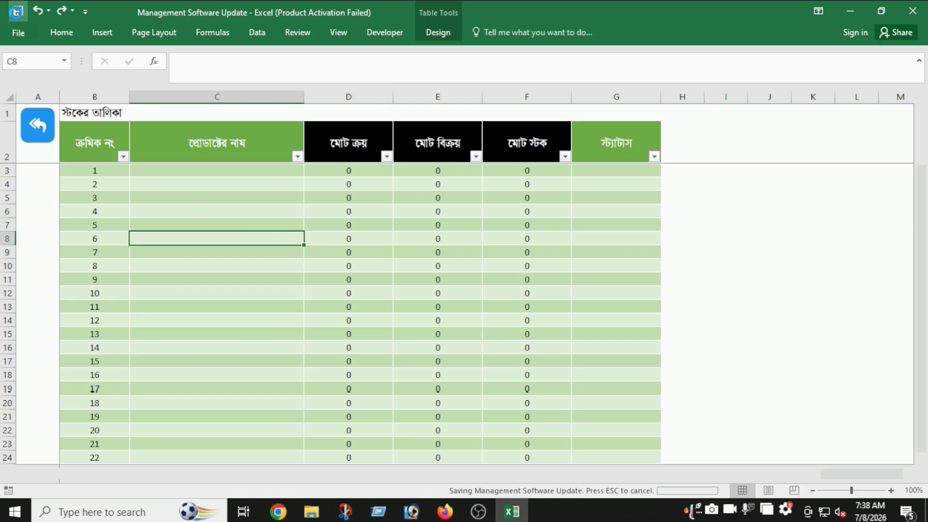
- Enter Product1, Product2 and Product3 in C3:C5, then return to the dashboard
left_click(171, 170)
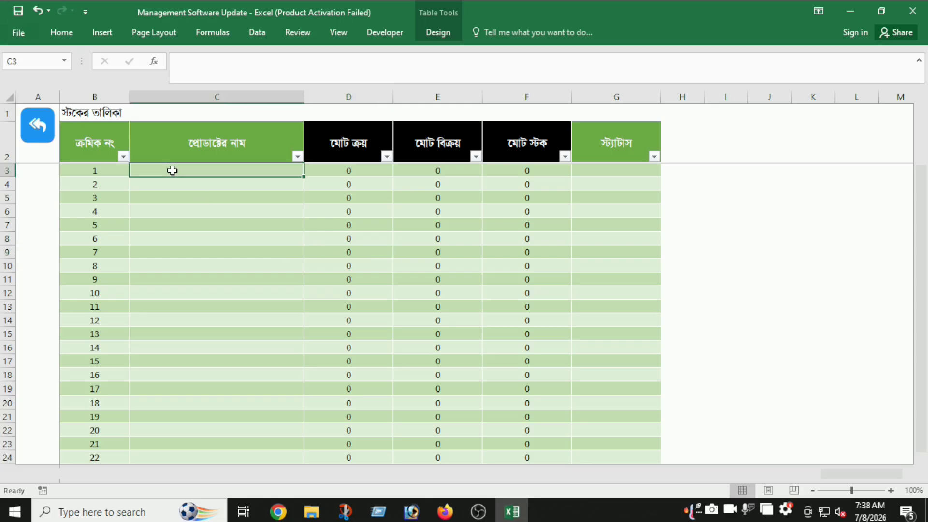
type("Product1")
key("Return")
type("P")
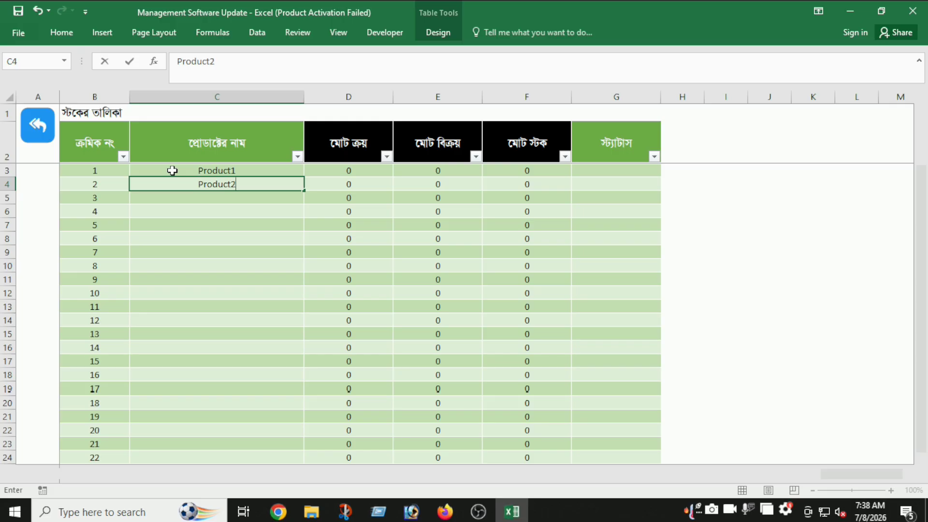
type("roduct2")
key("Return")
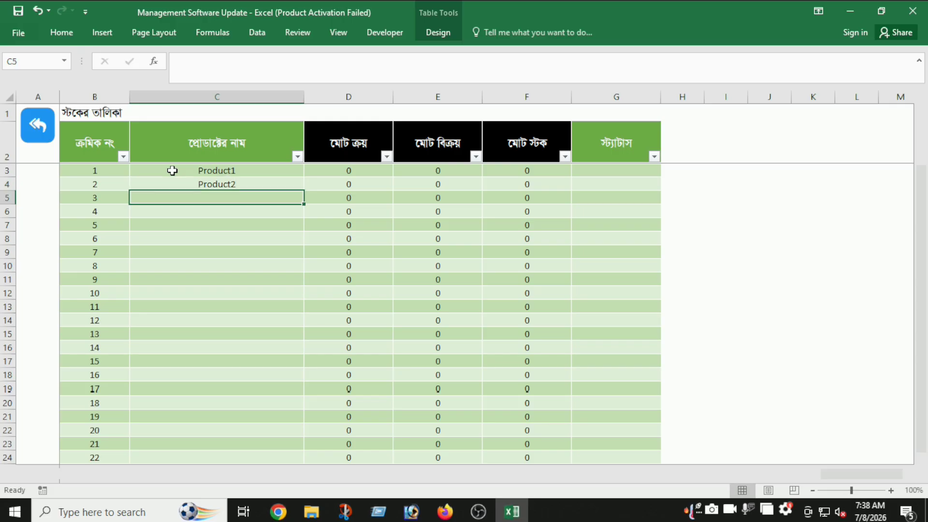
type("Product3")
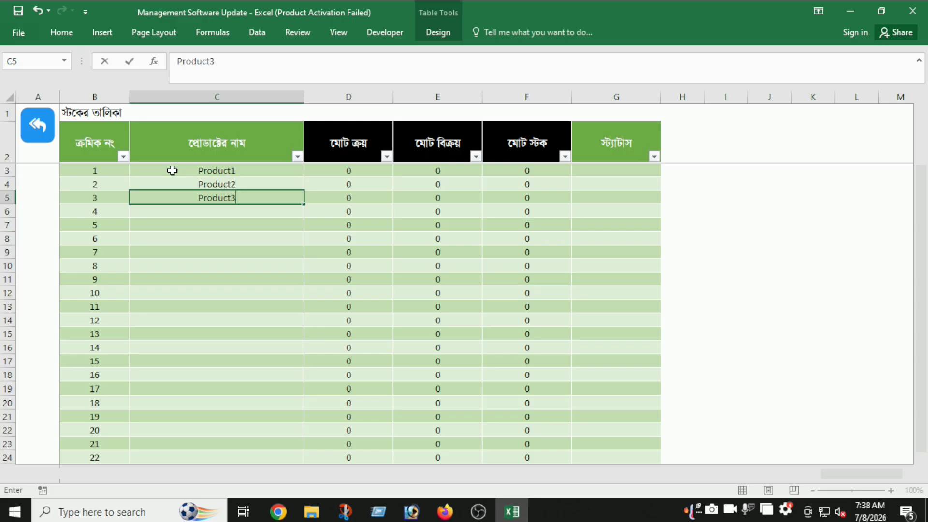
left_click(205, 233)
left_click_drag(236, 172, 246, 346)
left_click(247, 336)
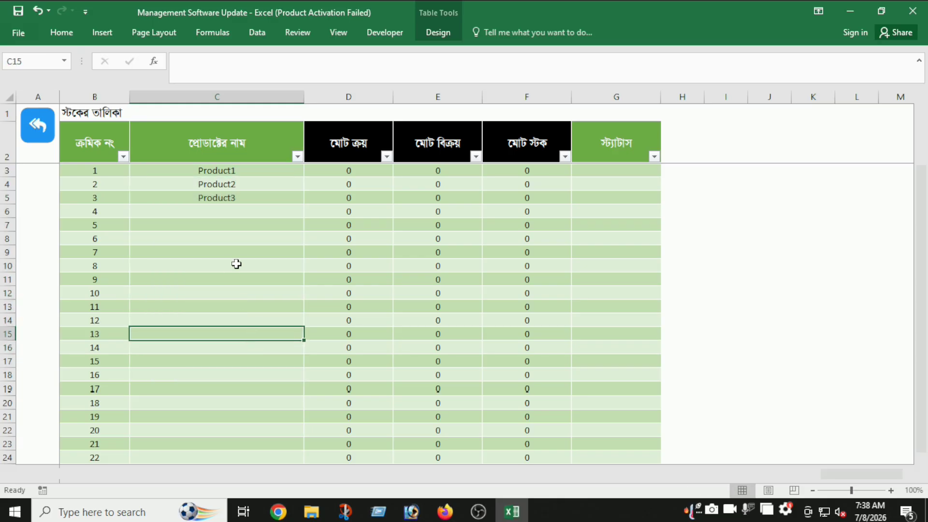
left_click(47, 128)
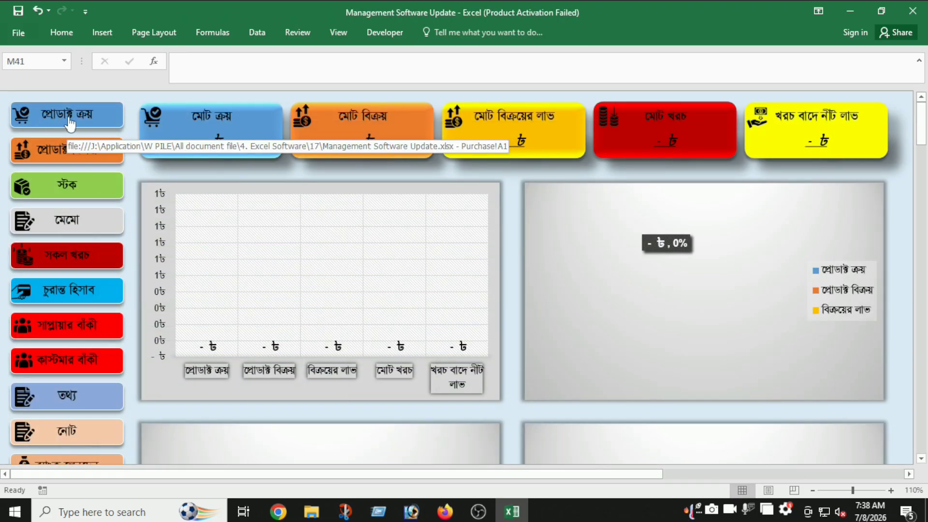
- Start the first purchase row with date 01.06.2026, the dealer's name and mobile number
left_click(70, 121)
left_click(85, 169)
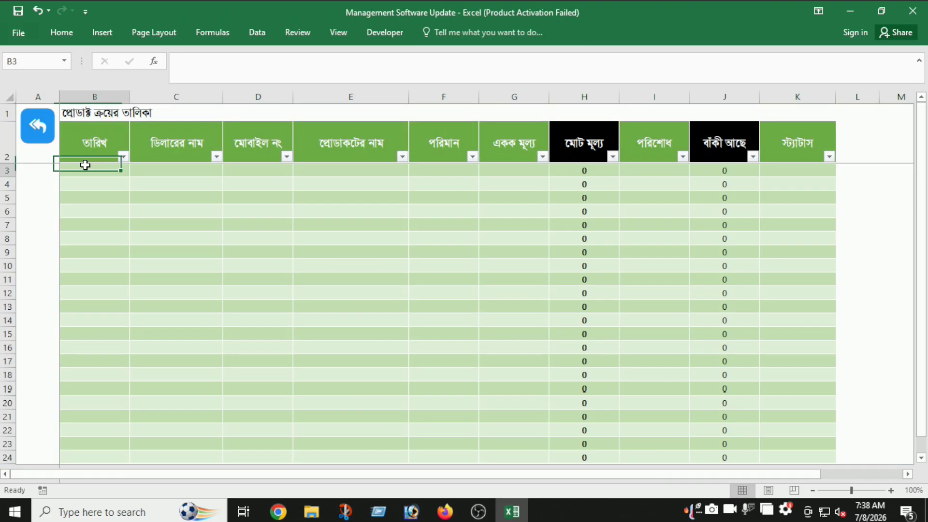
type("01.06.2026")
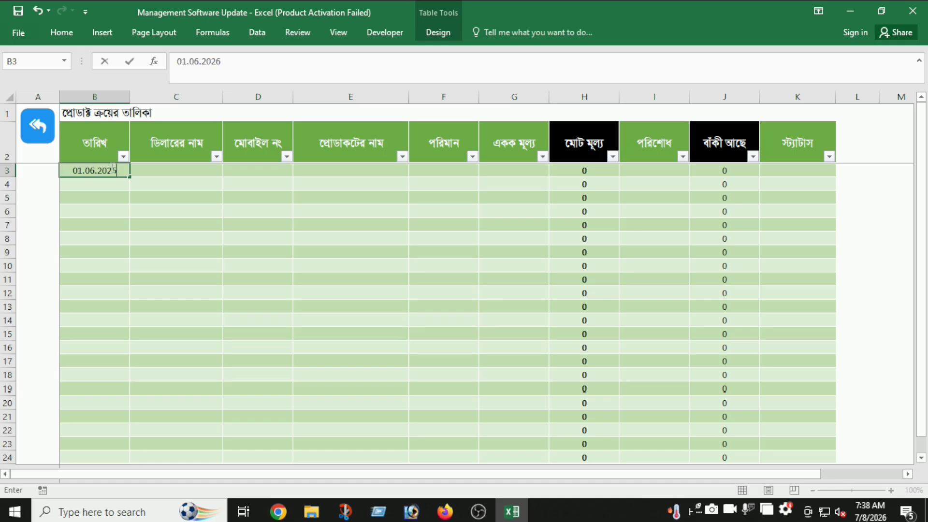
key("Tab")
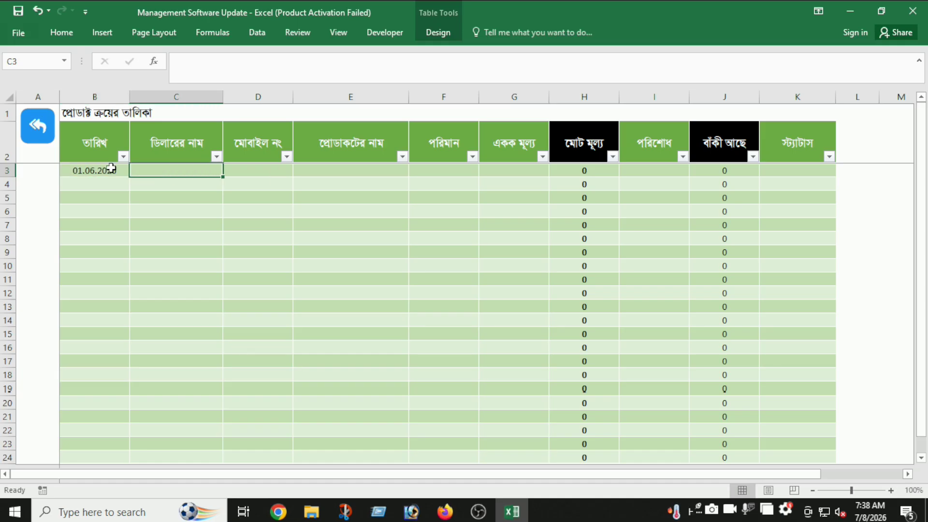
type("Shakil")
key("Tab")
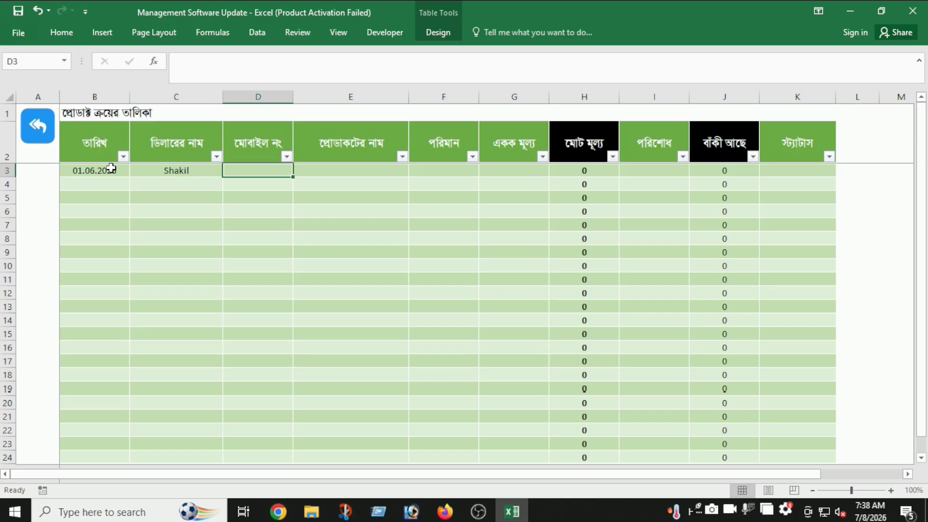
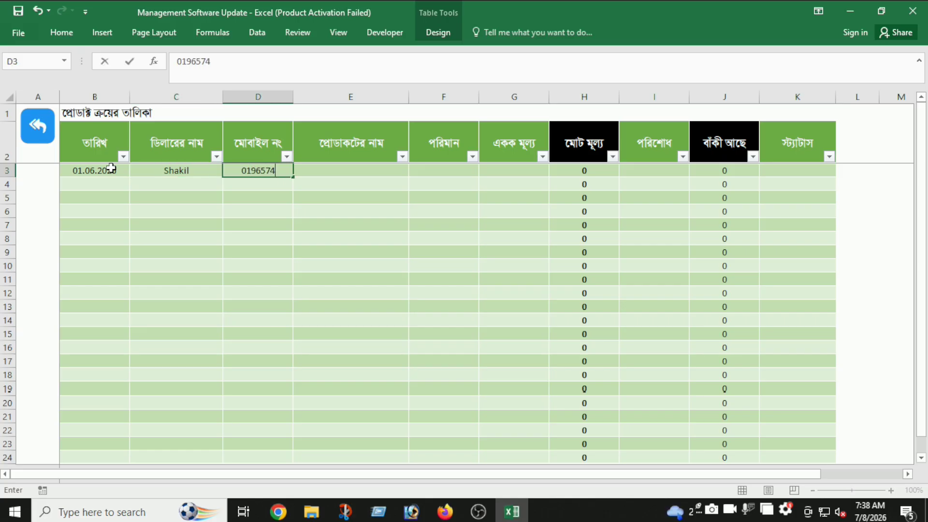
key("Tab")
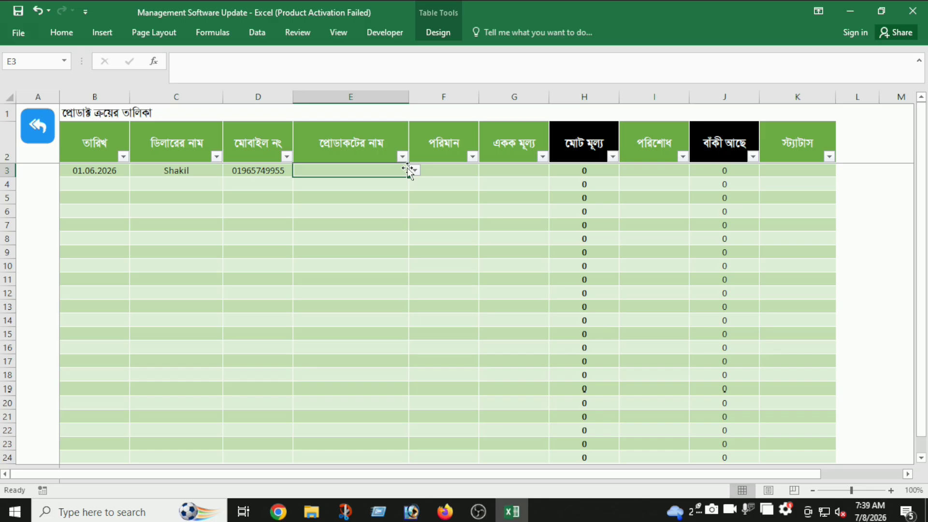
- Choose Product1, enter quantity 100 at unit price 100, and record 10000 paid
left_click(415, 171)
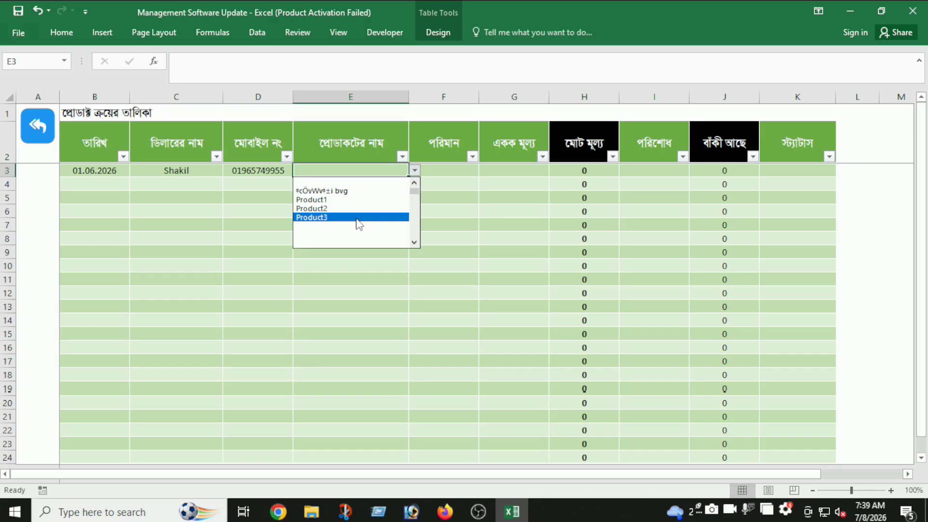
left_click(361, 201)
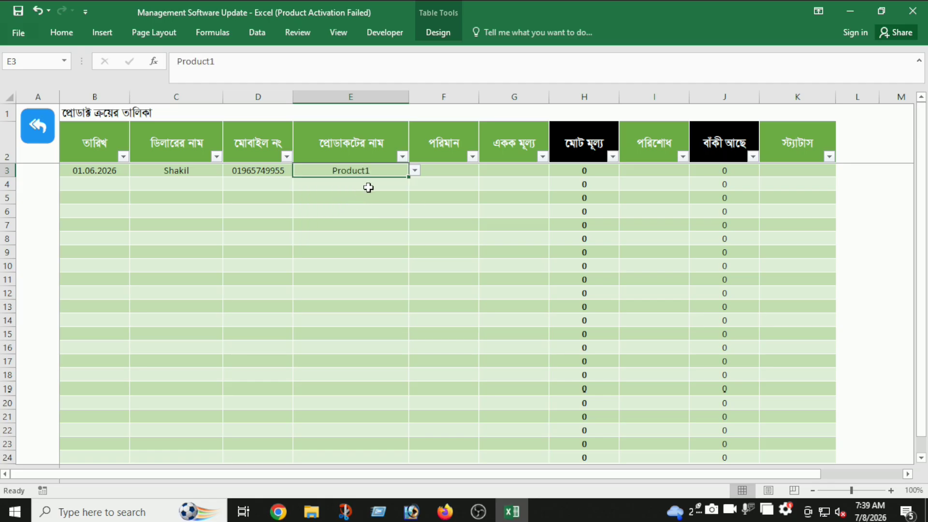
left_click(427, 173)
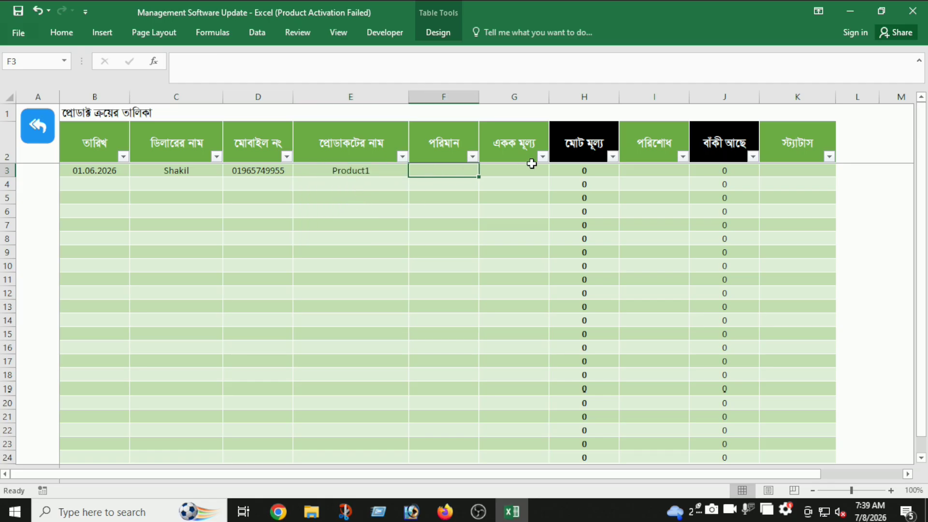
left_click(899, 309)
type("100")
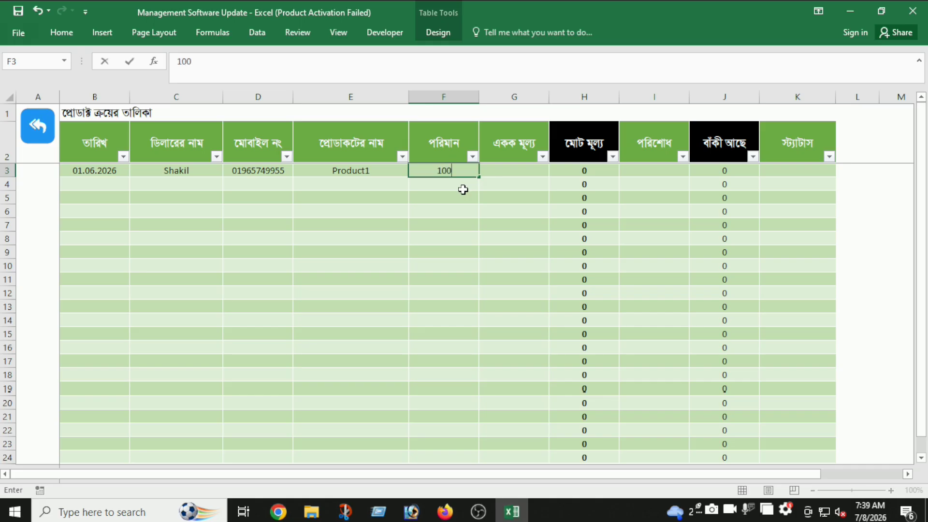
key("Tab")
type("100")
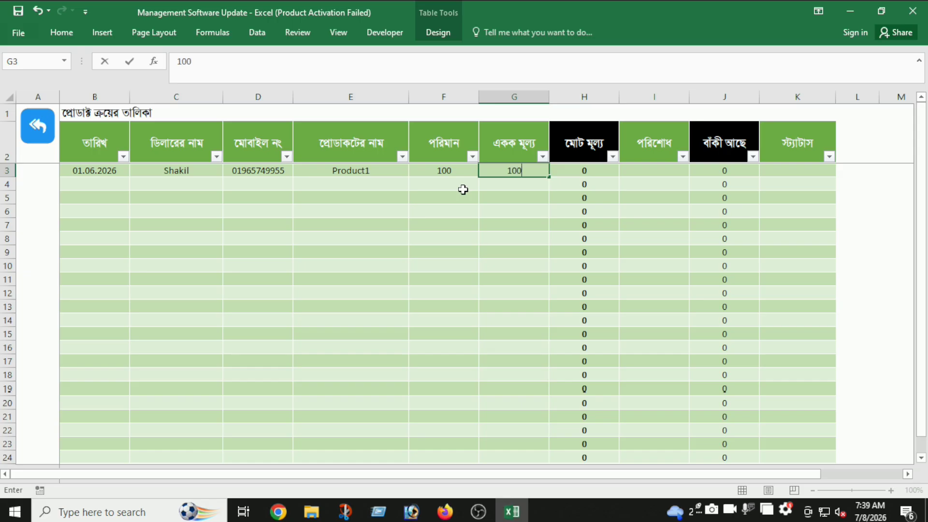
key("Tab")
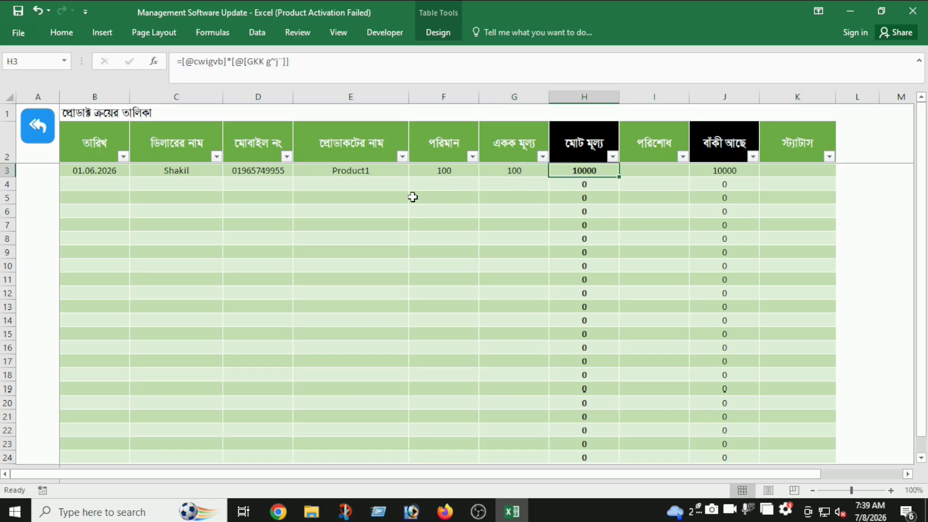
left_click(641, 170)
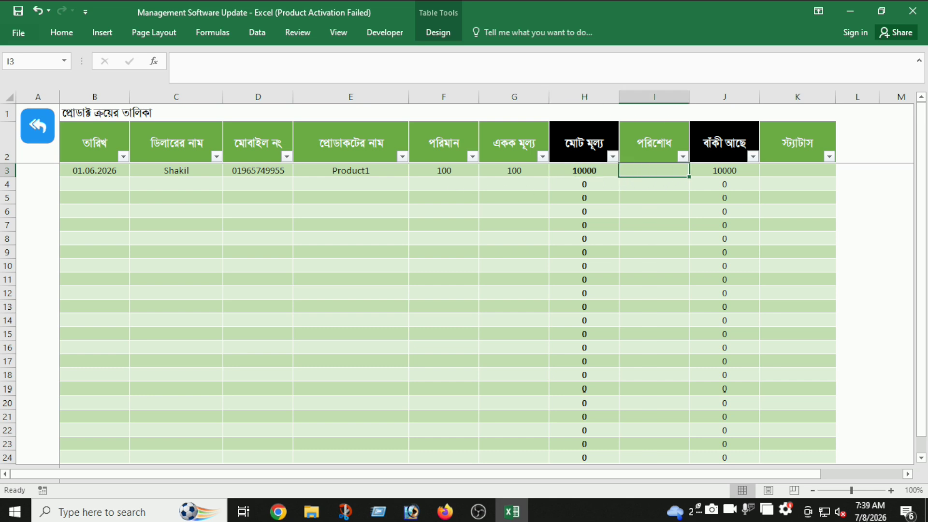
type("10000")
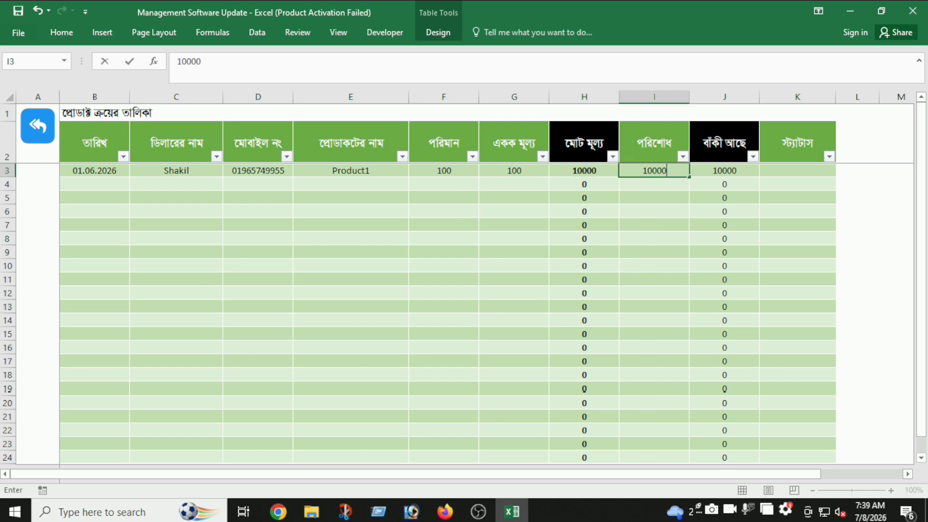
key("Tab")
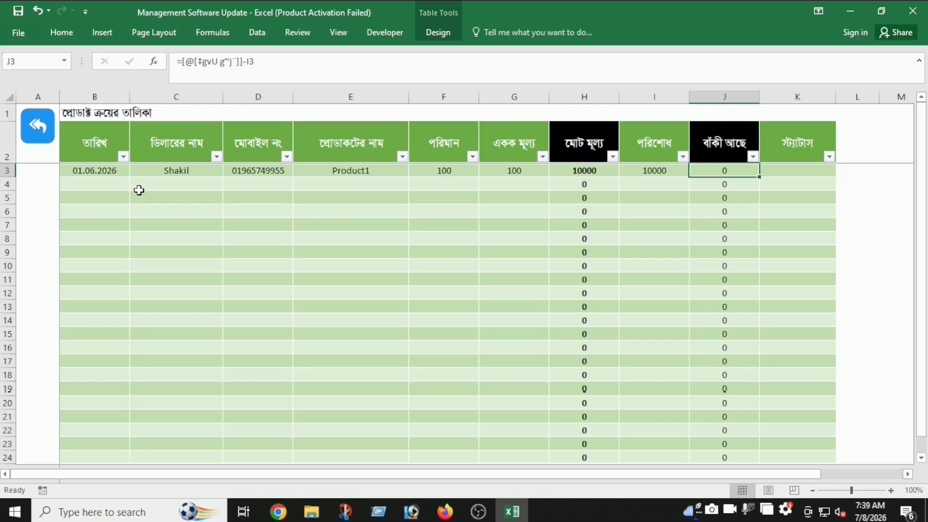
- Check the dashboard's 10,000৳ purchase total and glance at the stock and sales lists
left_click(44, 136)
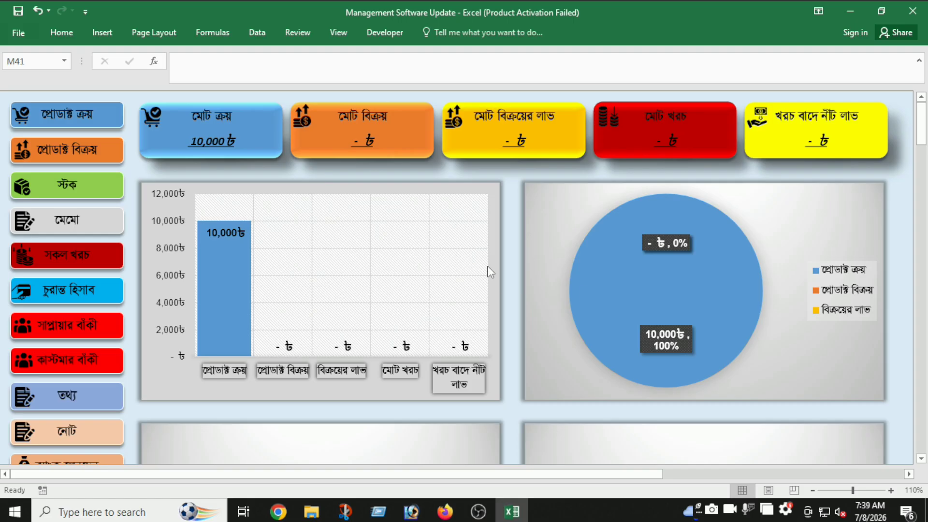
scroll(700, 312, "down", 12)
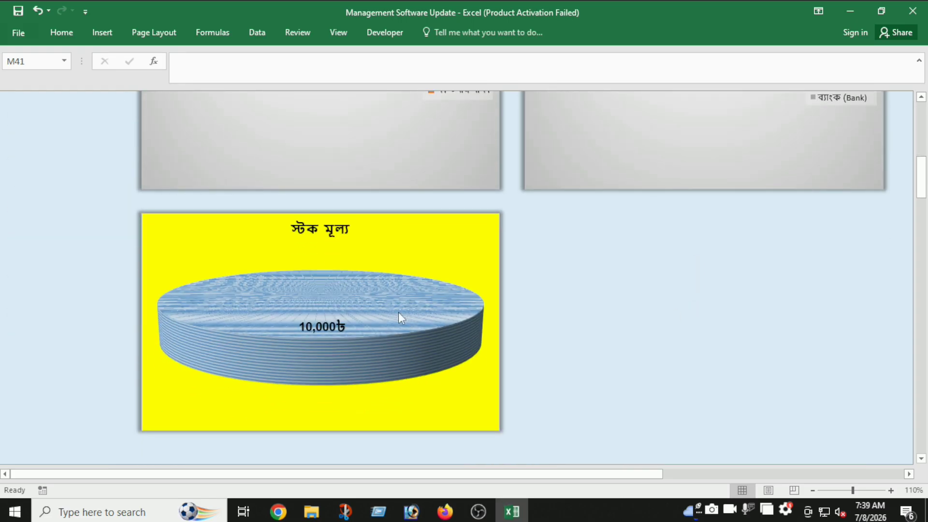
scroll(322, 328, "up", 10)
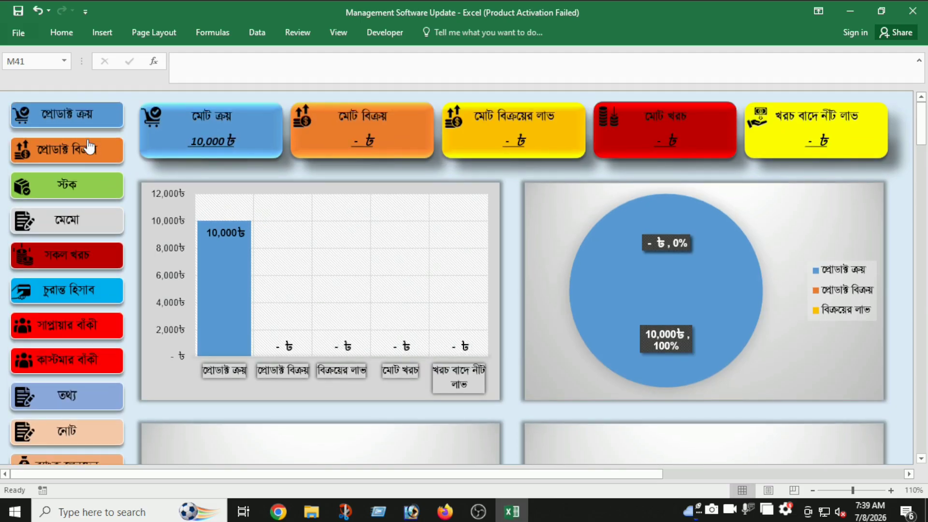
left_click(84, 196)
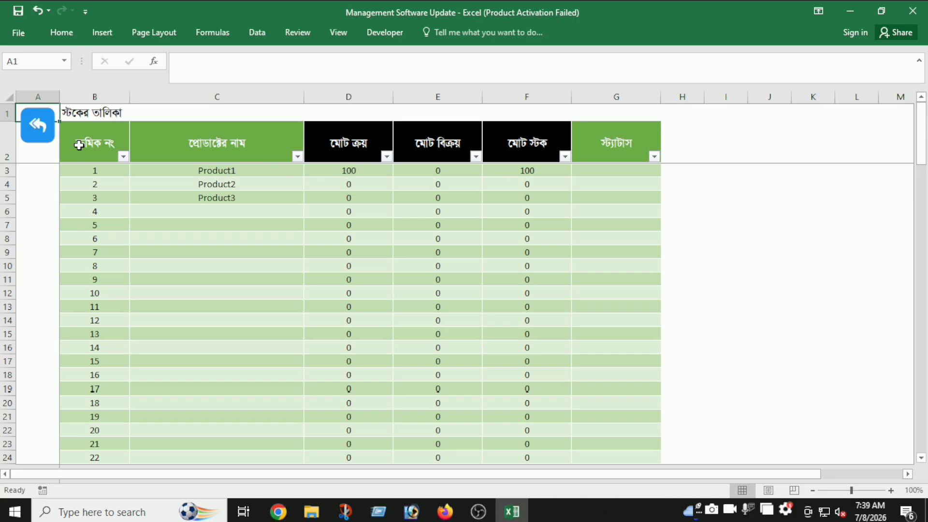
left_click(31, 137)
left_click(72, 161)
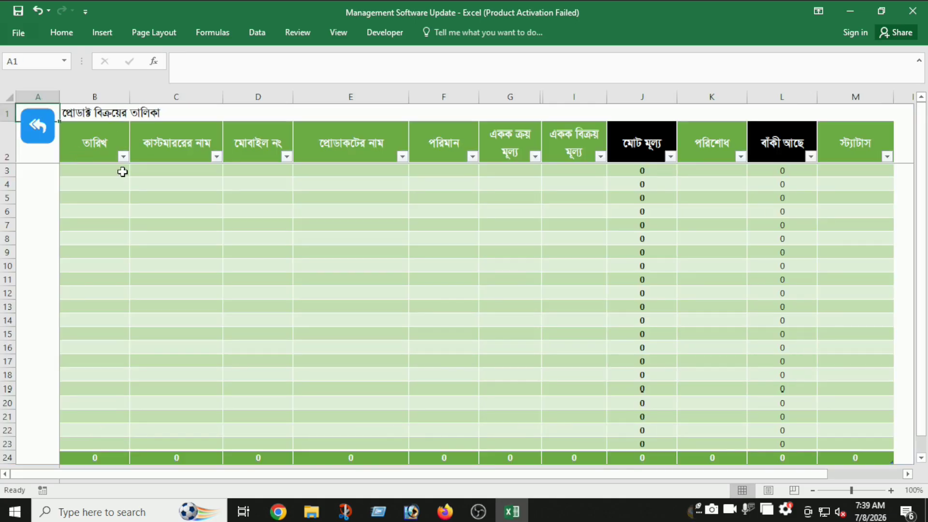
left_click(41, 140)
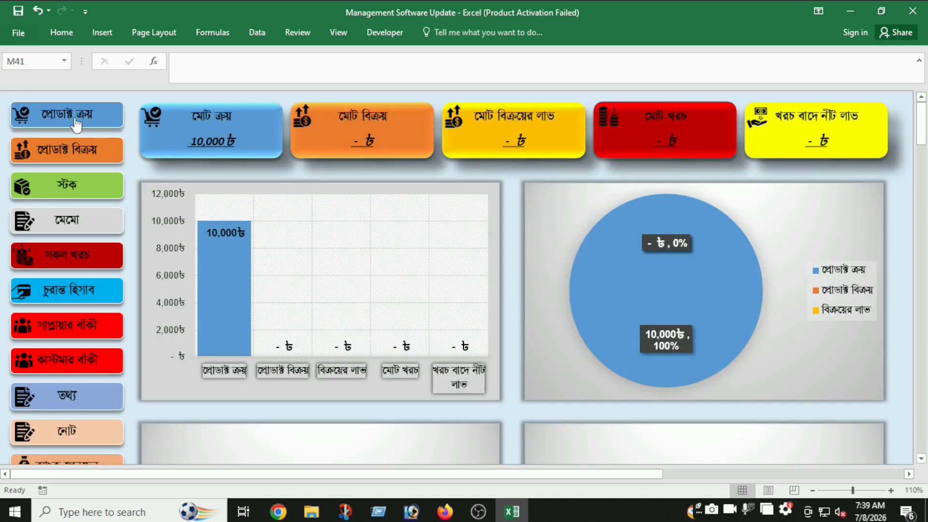
left_click(76, 124)
- Start the second purchase with date 2.06.2026, the same dealer, and the first row's mobile number copied
left_click(95, 184)
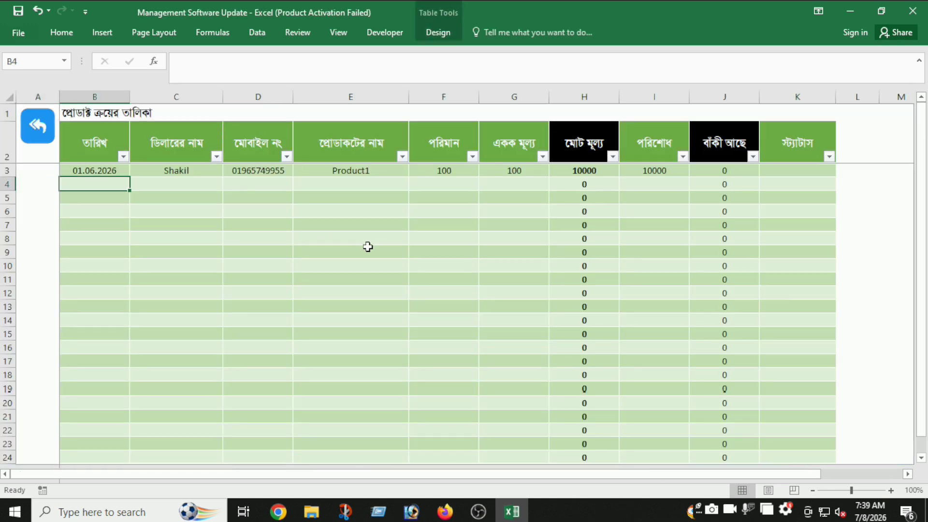
type("2.06.2026")
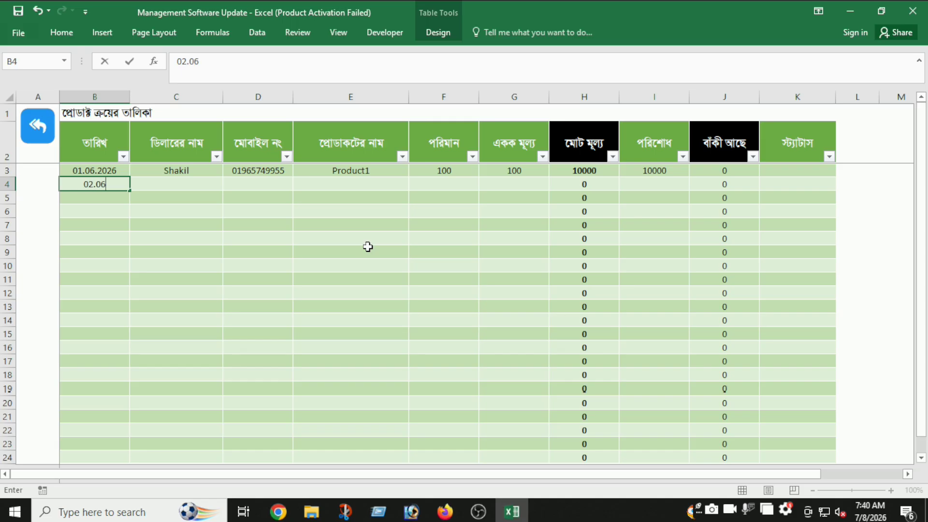
key("Tab")
type("Shak")
key("Tab")
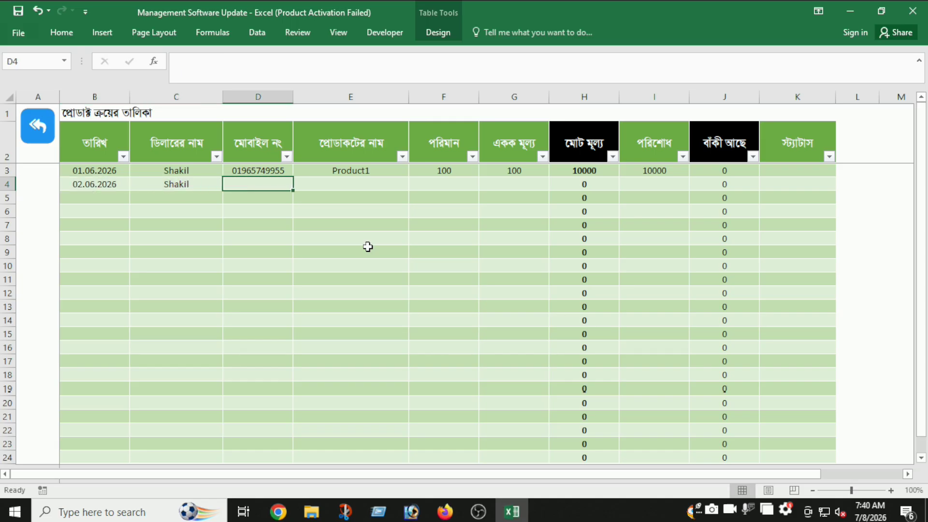
key("Up")
key("shift+Right")
key("ctrl+c")
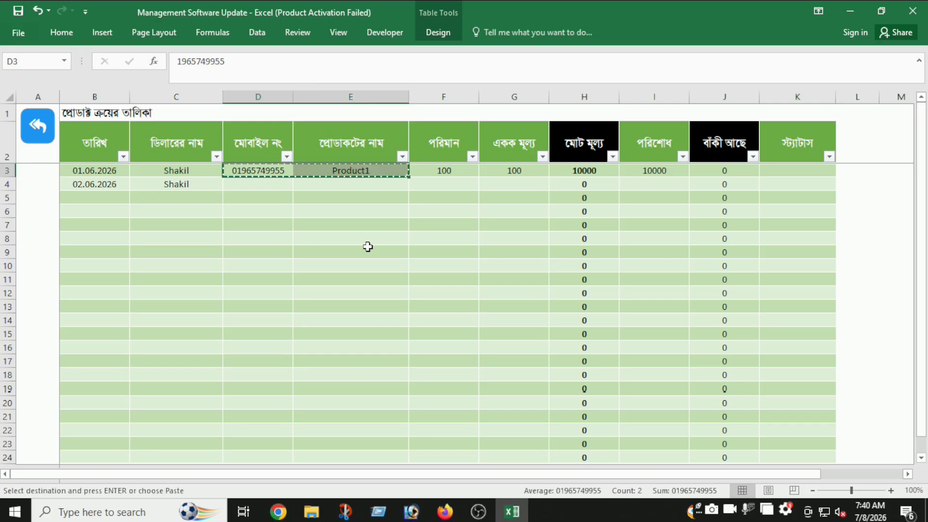
key("Down")
key("Return")
- Replace the pasted product name with Product1 from the dropdown
left_click(369, 239)
left_click(401, 185)
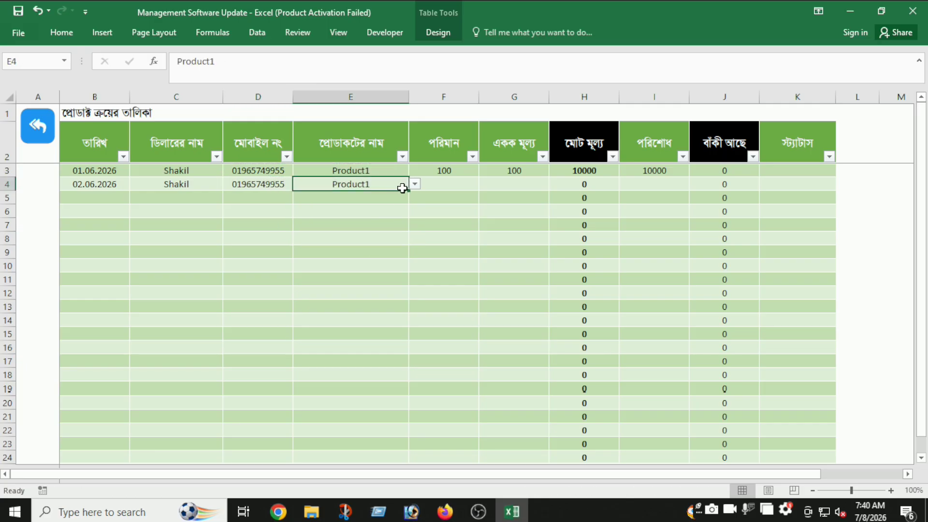
left_click(415, 185)
left_click(440, 186)
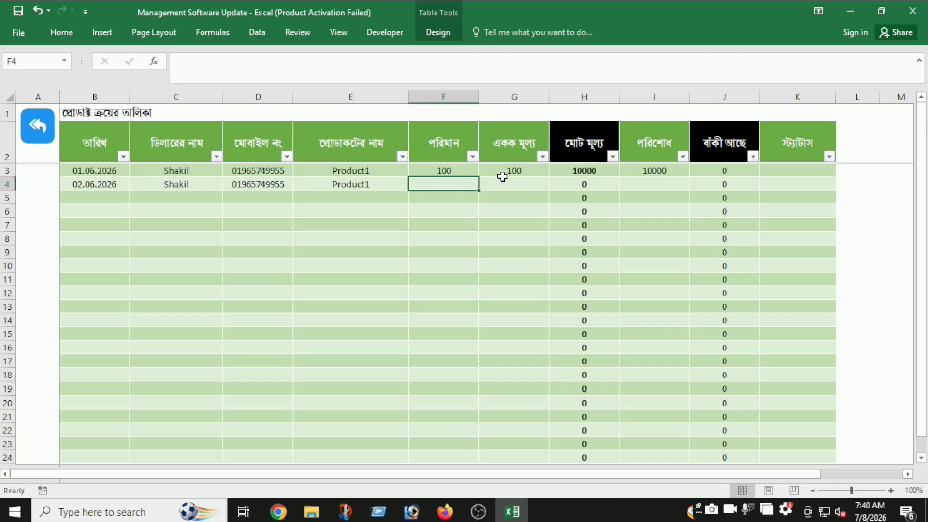
left_click(373, 184)
key("Delete")
left_click(415, 185)
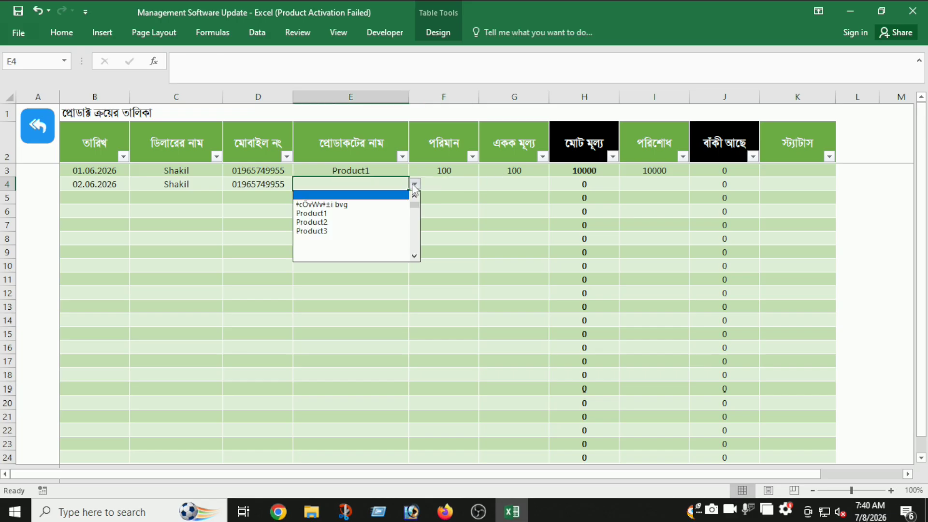
left_click(362, 212)
- Enter quantity 50, unit price 100 and paid 5000, then check the stock totals
left_click(443, 183)
type("50")
left_click(521, 186)
type("100")
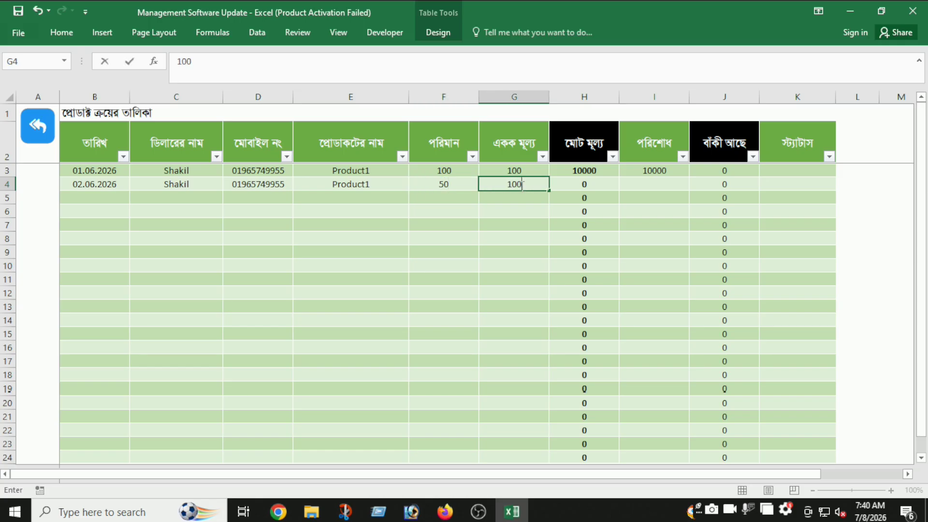
key("Tab")
key("Tab")
type("5000")
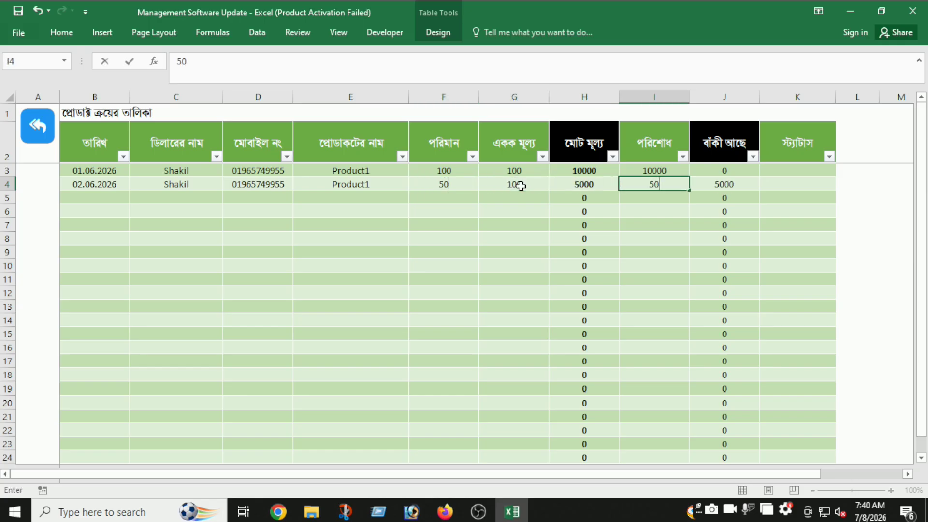
key("Tab")
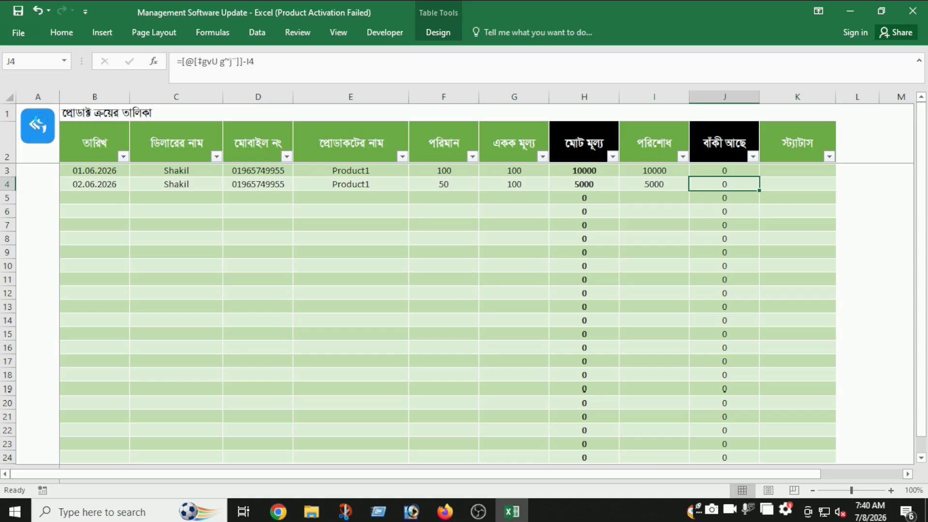
left_click(46, 131)
left_click(85, 190)
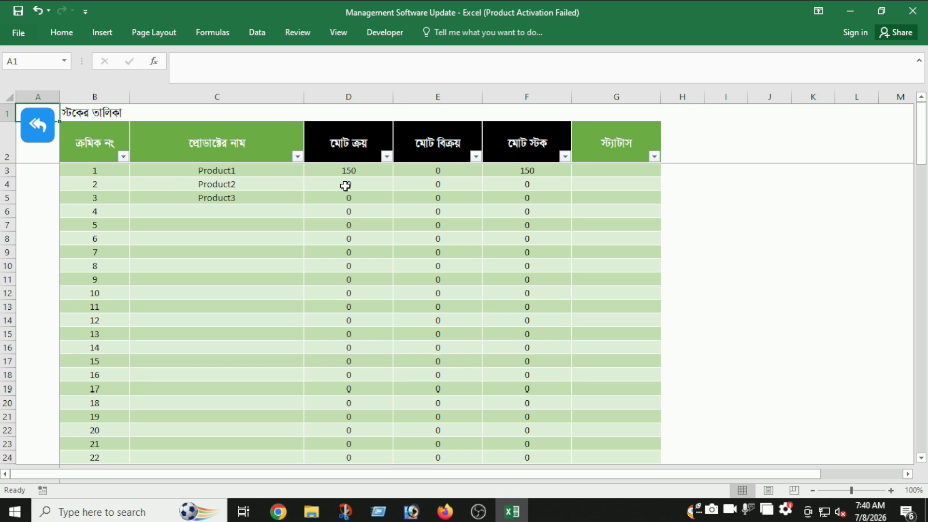
left_click(38, 136)
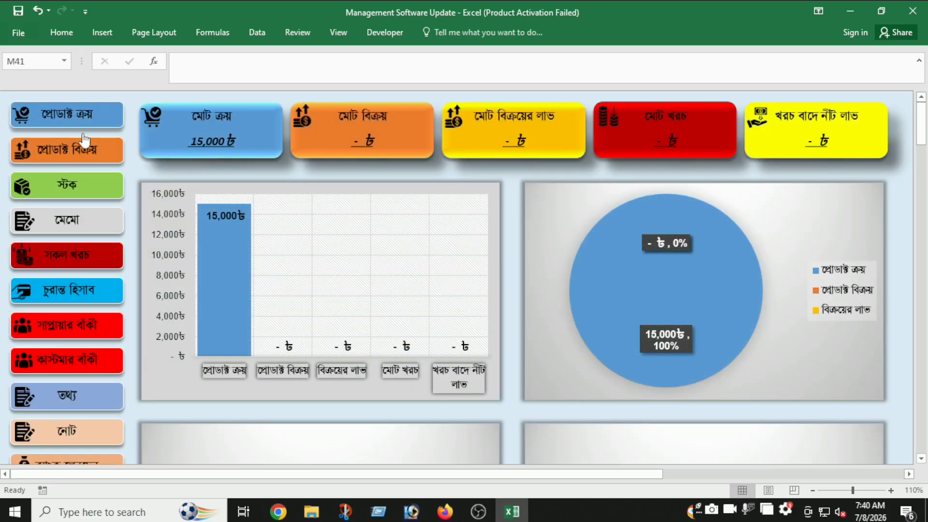
- Start the first sale row with date 02.07.2026, the customer's name and mobile number
left_click(84, 152)
left_click(102, 174)
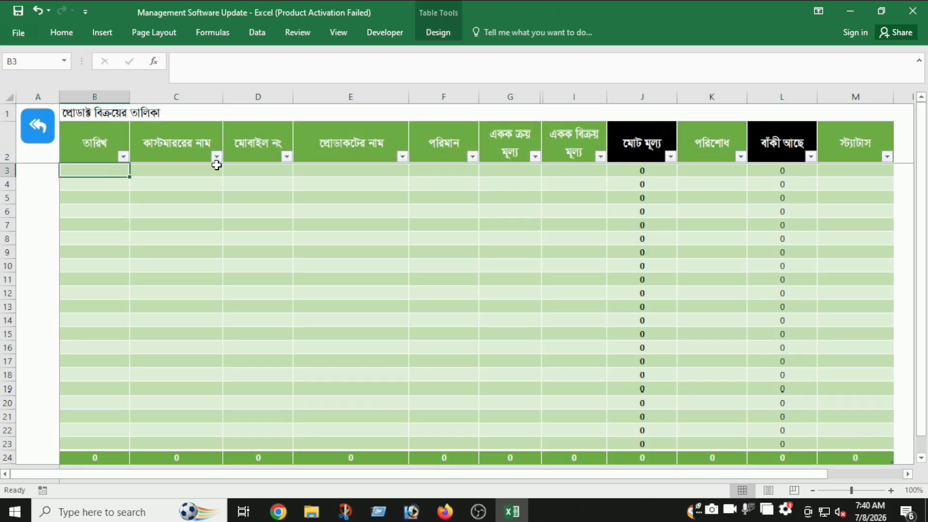
type("02.07.2026")
left_click(217, 166)
type("Sumon")
key("Tab")
type("01")
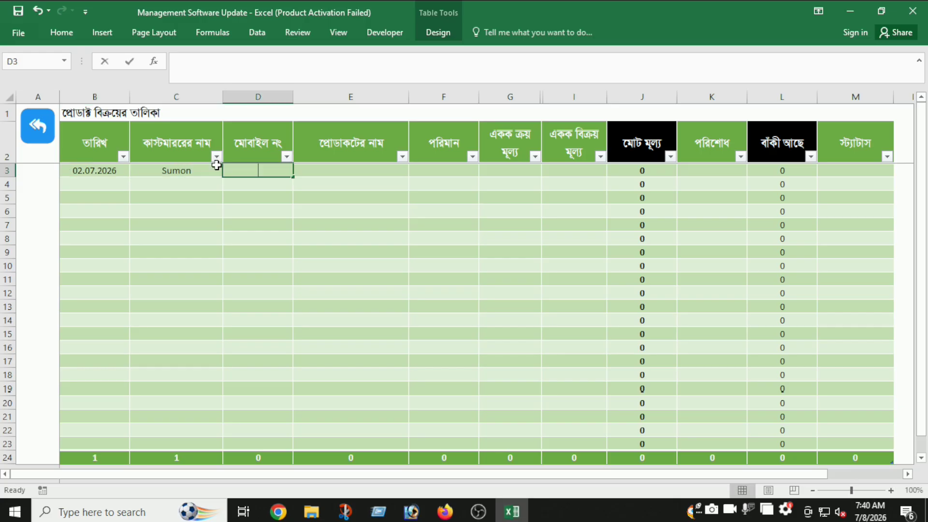
key("Tab")
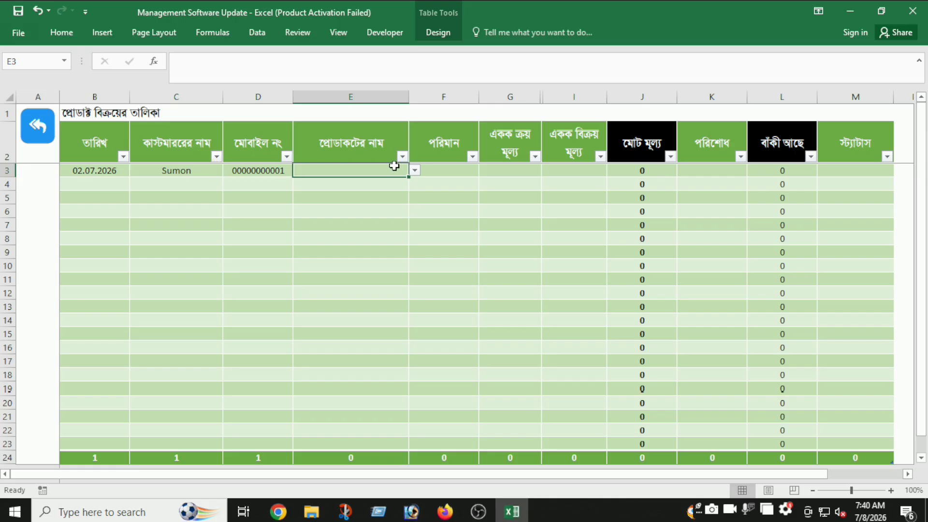
- Choose Product1 for the sale and set the quantity to 1
left_click(415, 171)
left_click(395, 198)
left_click(451, 172)
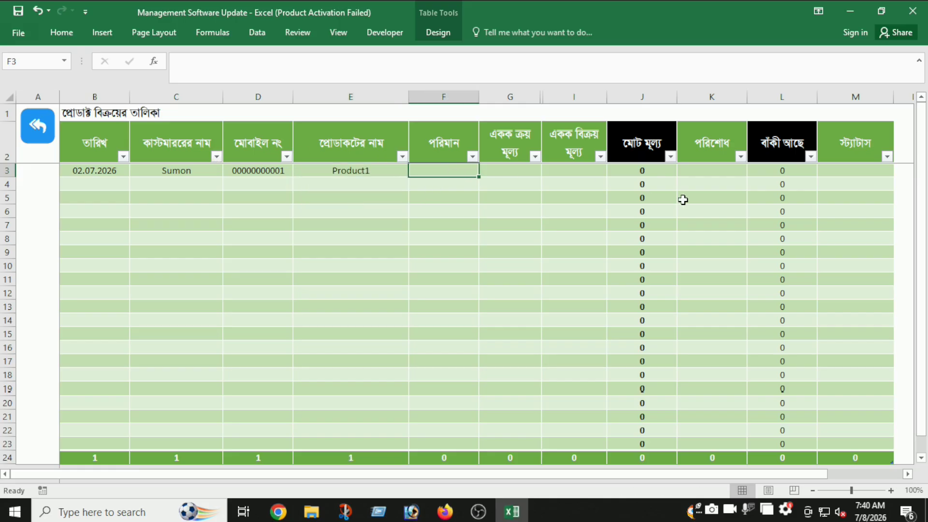
type("1")
key("Tab")
key("shift+Tab")
key("Tab")
key("shift+Tab")
key("Tab")
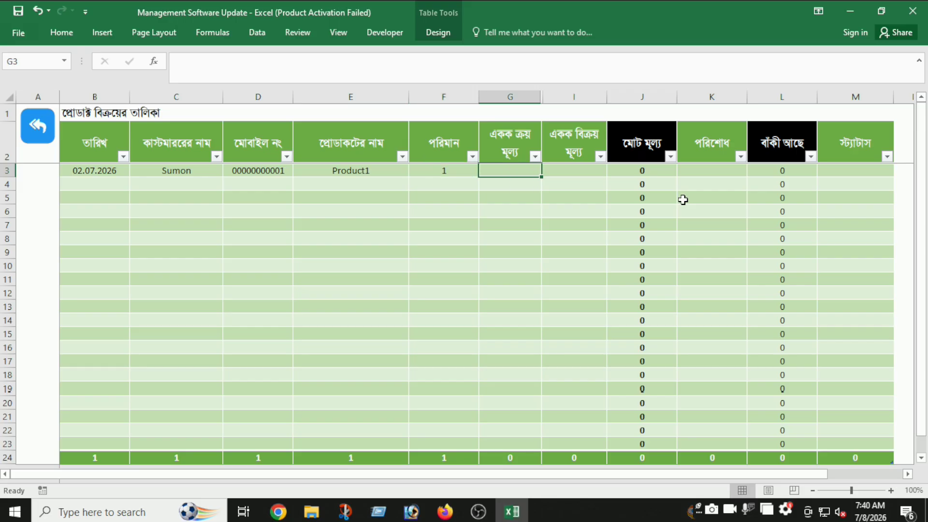
- Enter purchase price 100, sale price 200 and paid amount 200, then view the dashboard
type("100")
key("Tab")
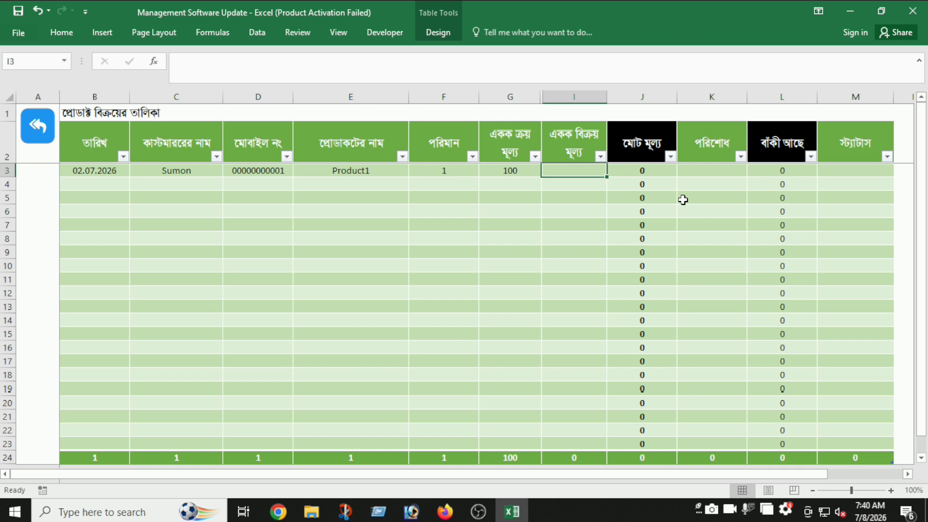
type("200")
key("Tab")
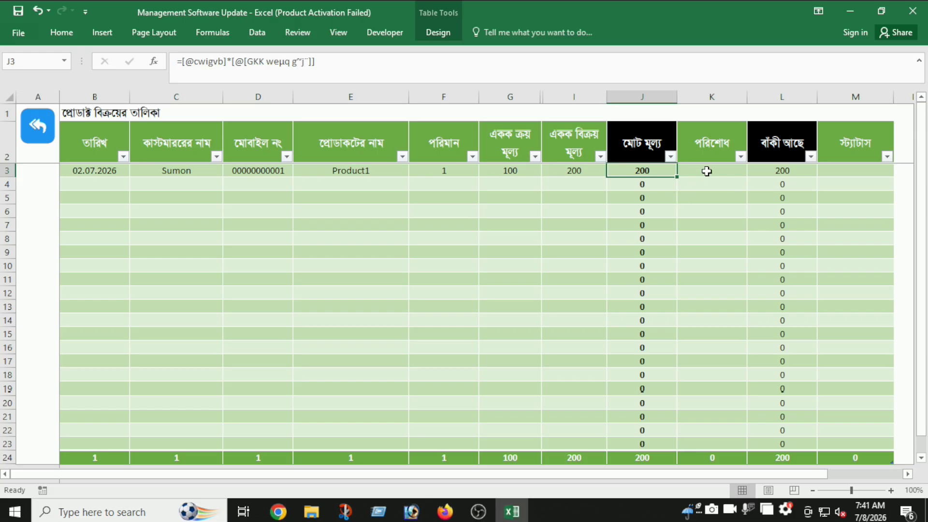
left_click(715, 158)
key("Down")
type("200")
key("ctrl+Return")
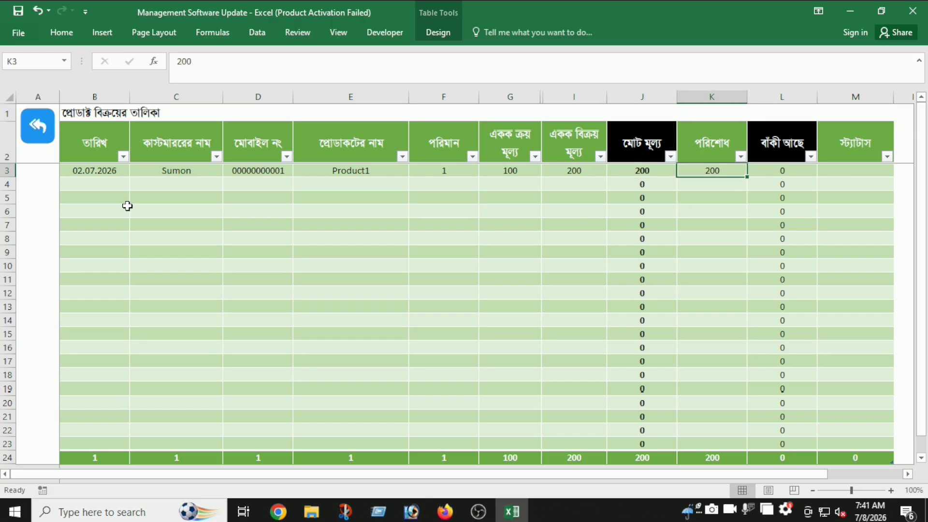
left_click(40, 127)
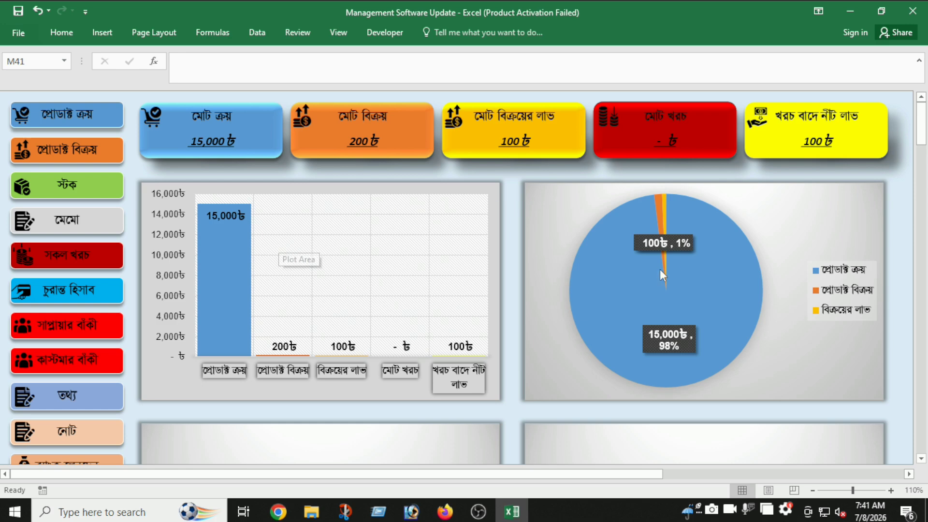
scroll(689, 265, "down", 14)
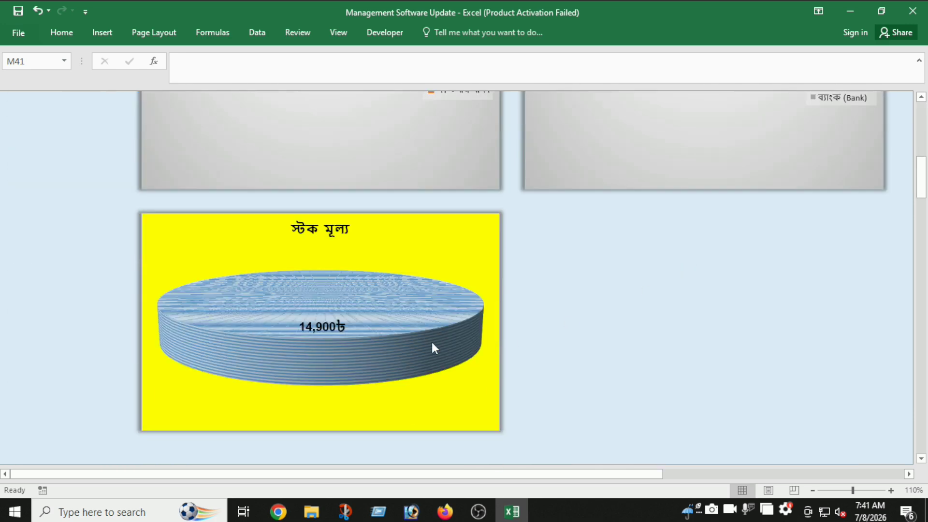
scroll(380, 314, "up", 14)
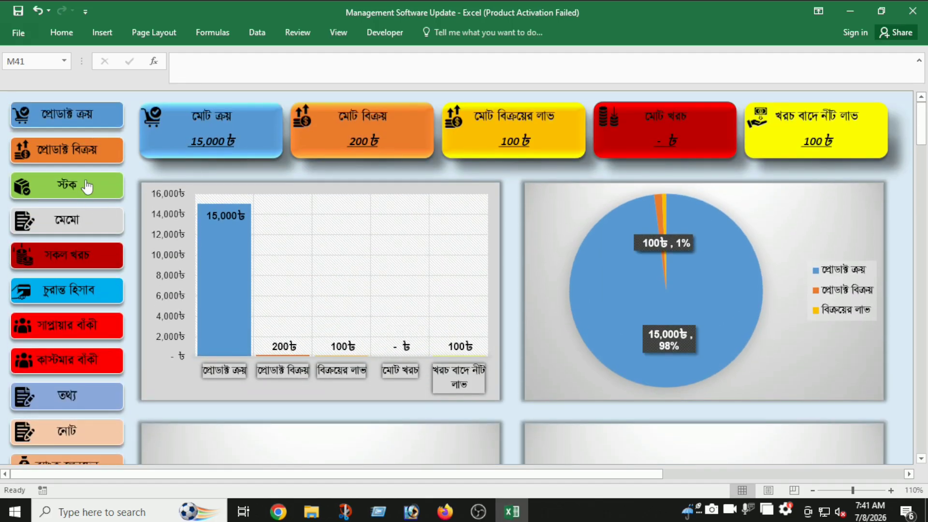
left_click(97, 218)
- Open the memo and pick Product1 for the first row, showing 149 in stock
left_click(181, 254)
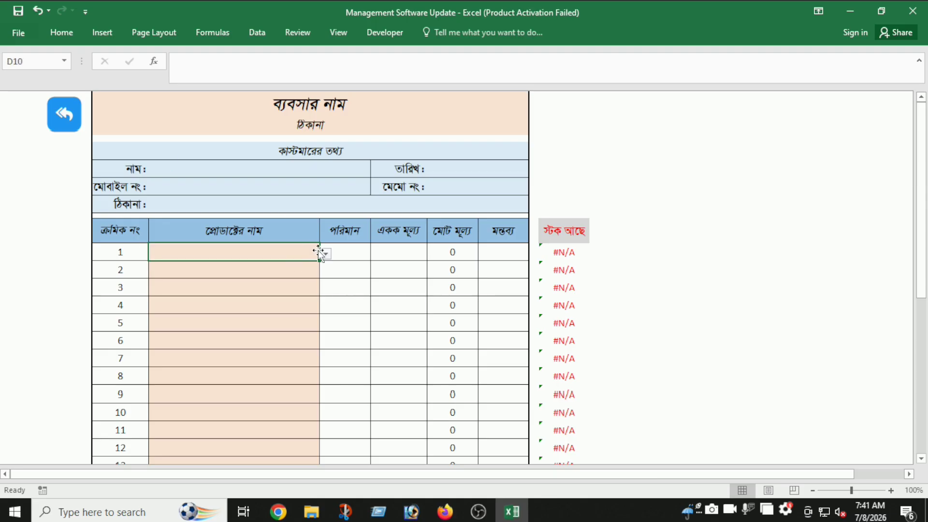
left_click(294, 170)
left_click(289, 188)
left_click(292, 201)
left_click(438, 173)
left_click(281, 252)
left_click(326, 253)
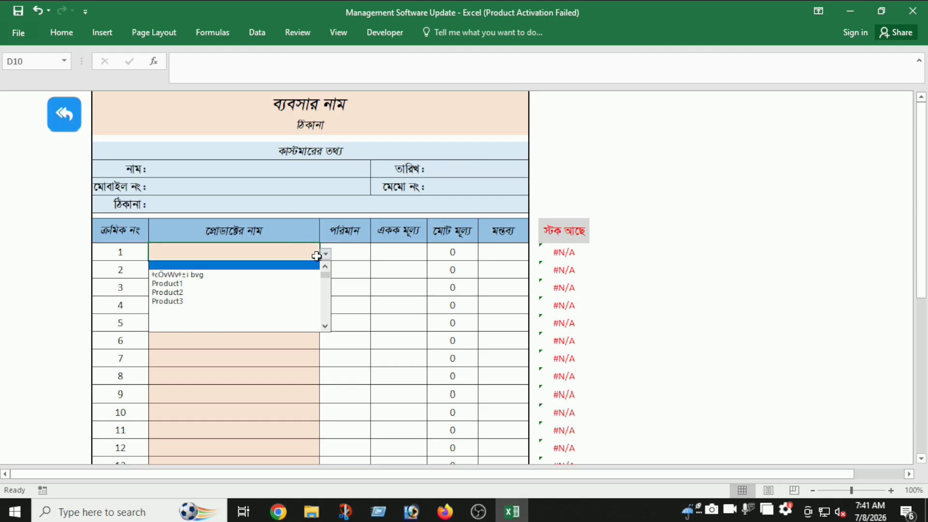
left_click(271, 283)
left_click(286, 289)
left_click(564, 254)
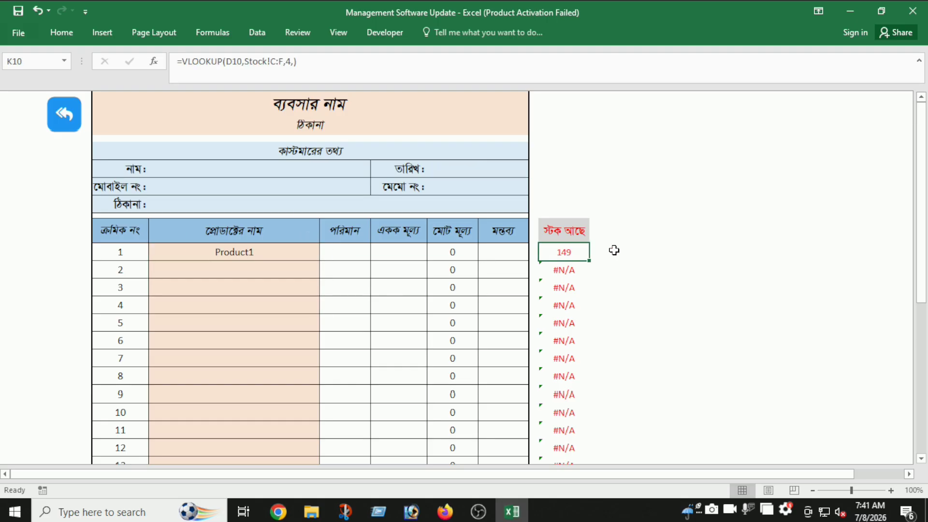
- Preview the memo's print layout, then return to the dashboard
key("ctrl+p")
left_click(551, 296)
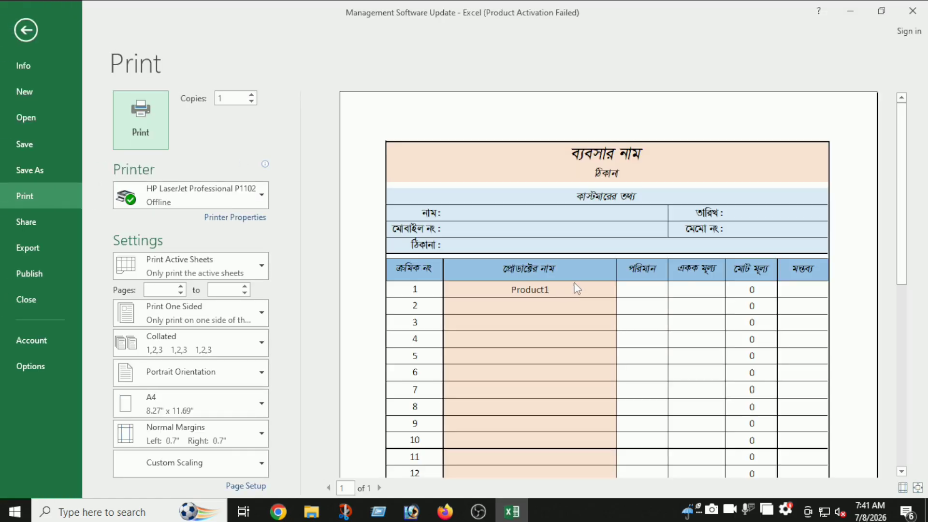
scroll(576, 288, "down", 5)
scroll(576, 285, "up", 1)
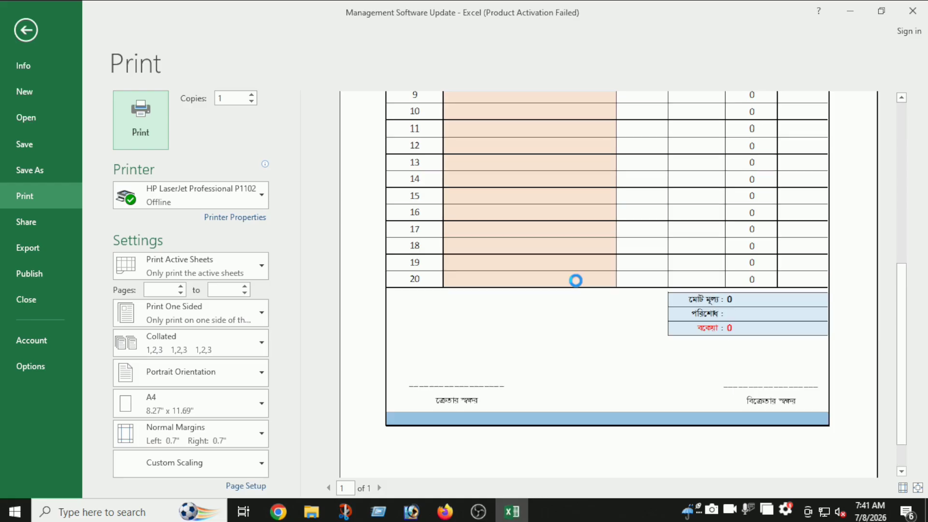
left_click(574, 279)
left_click(28, 35)
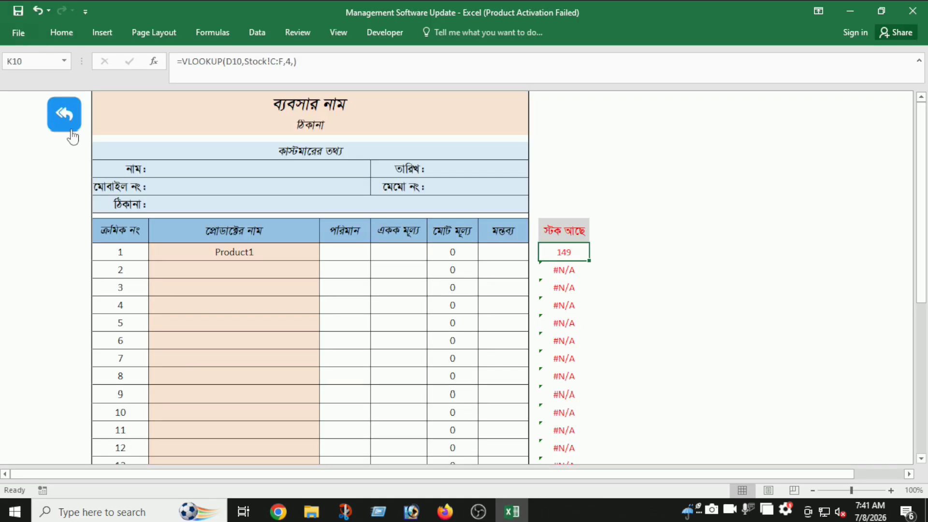
left_click(72, 127)
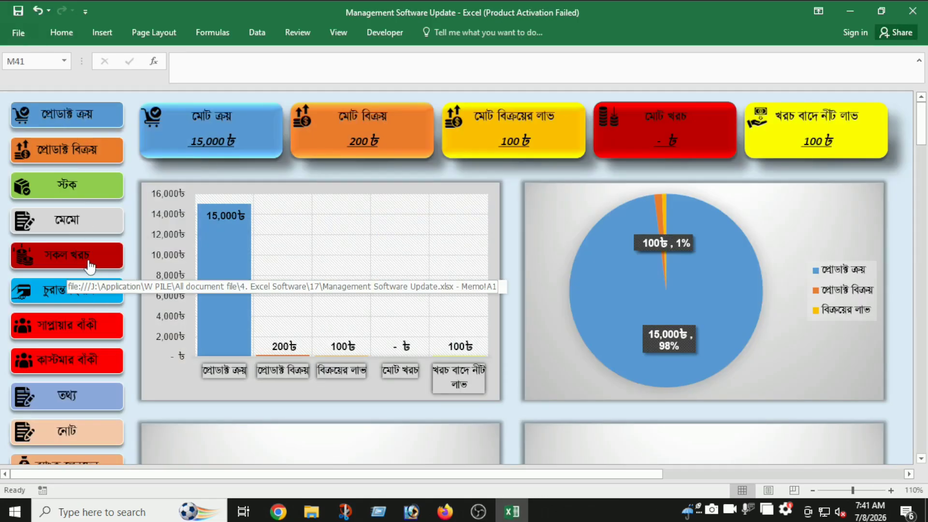
- Record a 500 expense dated 01.06.2026, check the -400৳ net profit, and open the daily cash sheet
left_click(88, 267)
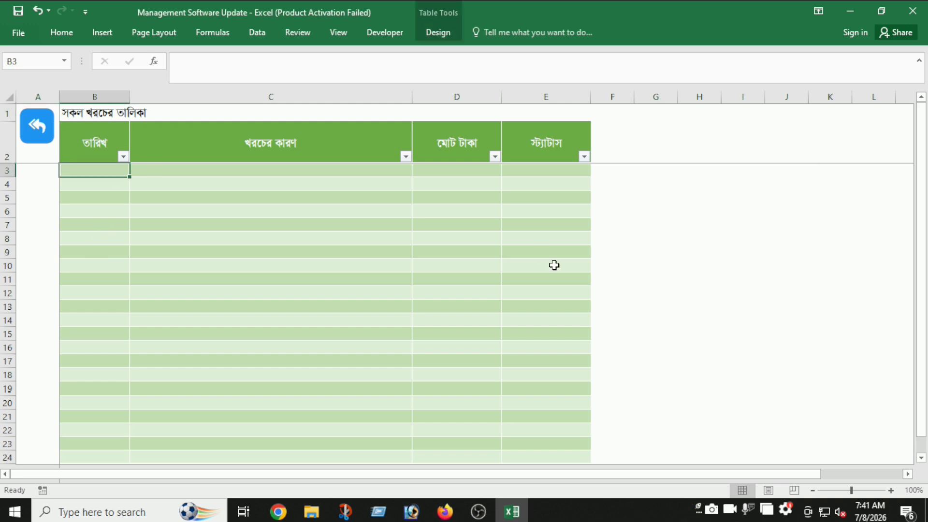
type("01.06.2026")
key("Tab")
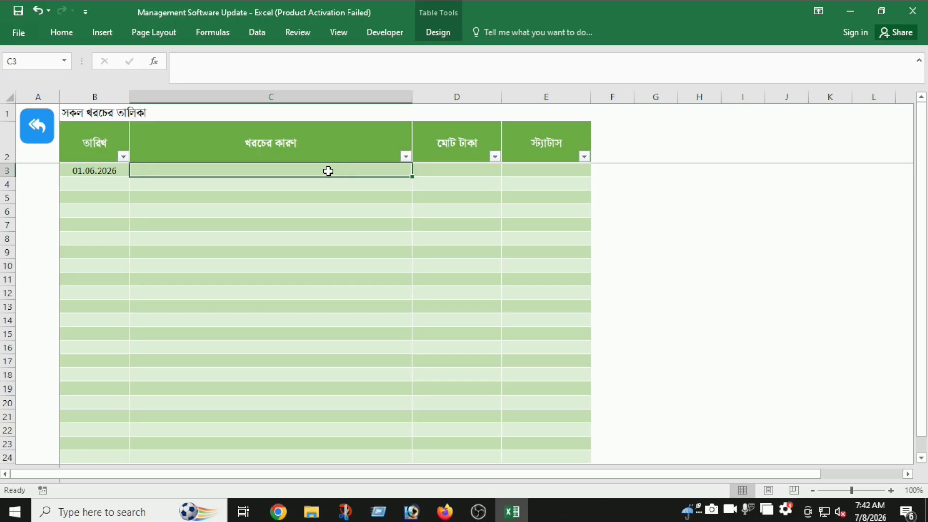
left_click(465, 174)
type("52")
type("00")
left_click(535, 176)
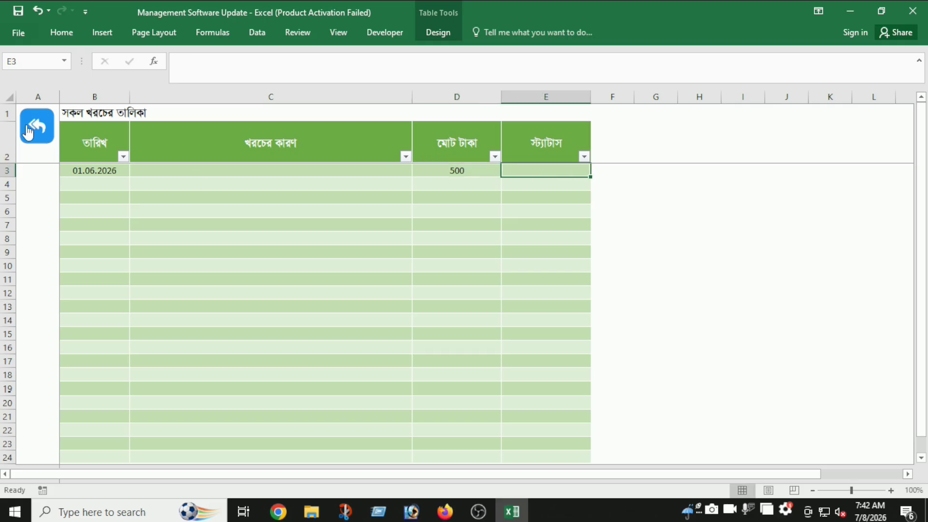
left_click(34, 127)
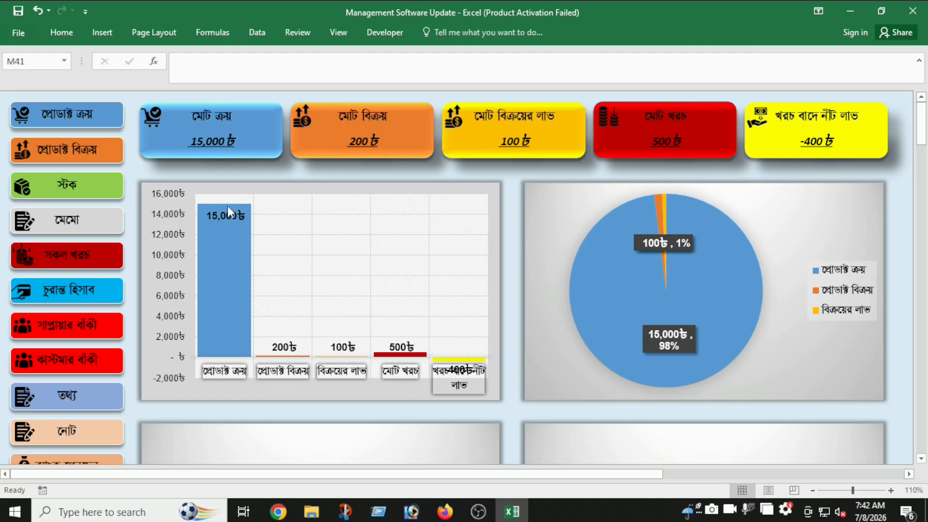
left_click(67, 296)
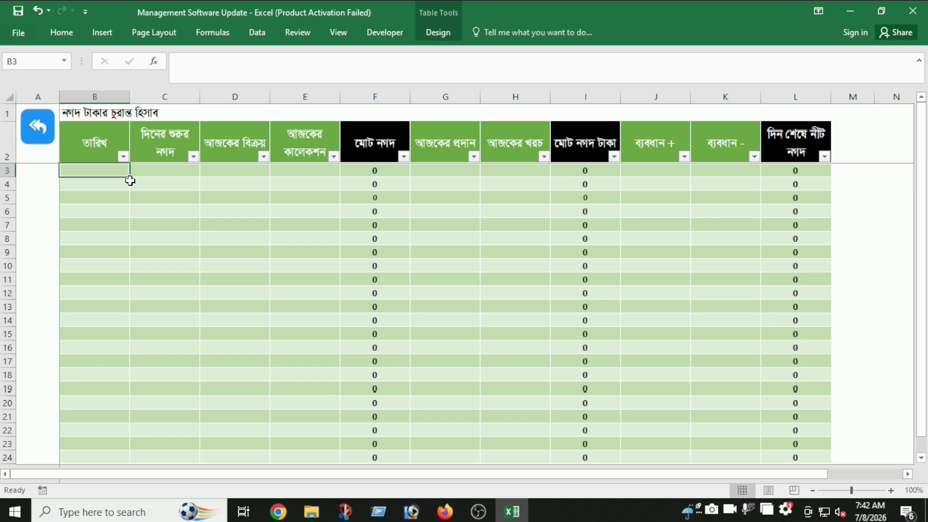
- Start row 3 with date 01.07.2026, opening cash 100000, sales 50000 and collection 20000
type("01.07.2026")
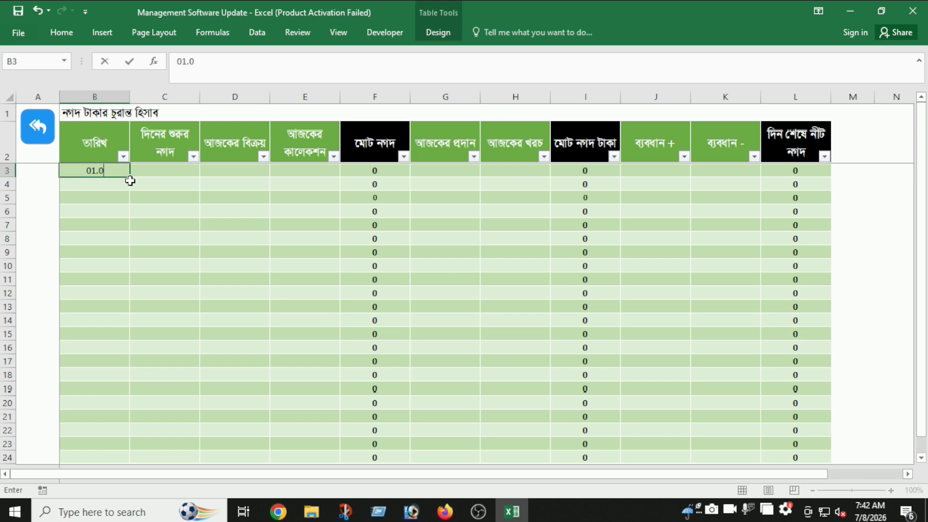
key("Tab")
type("100000")
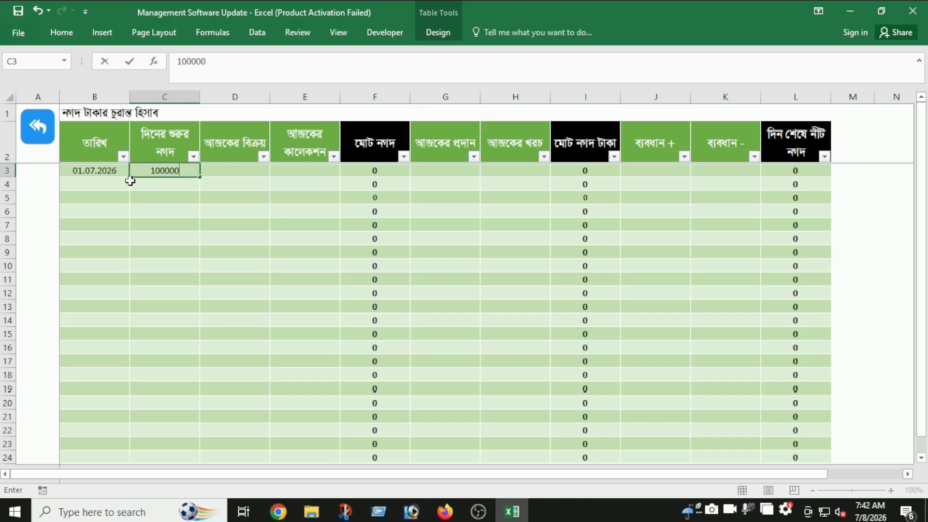
key("Tab")
type("50000")
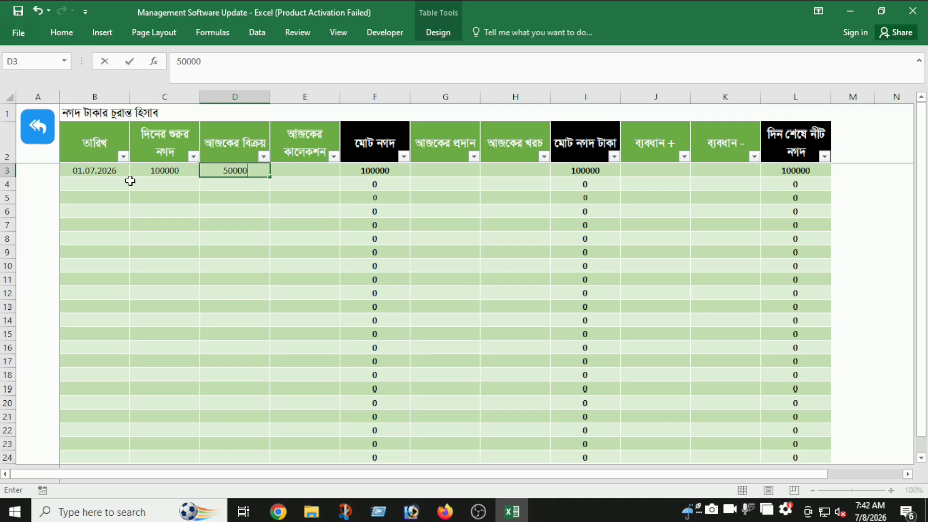
key("Tab")
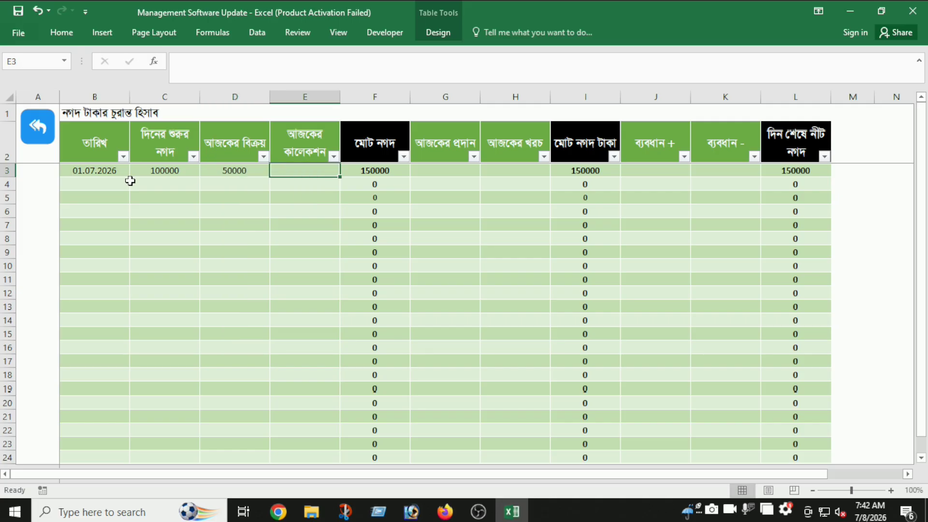
type("20000")
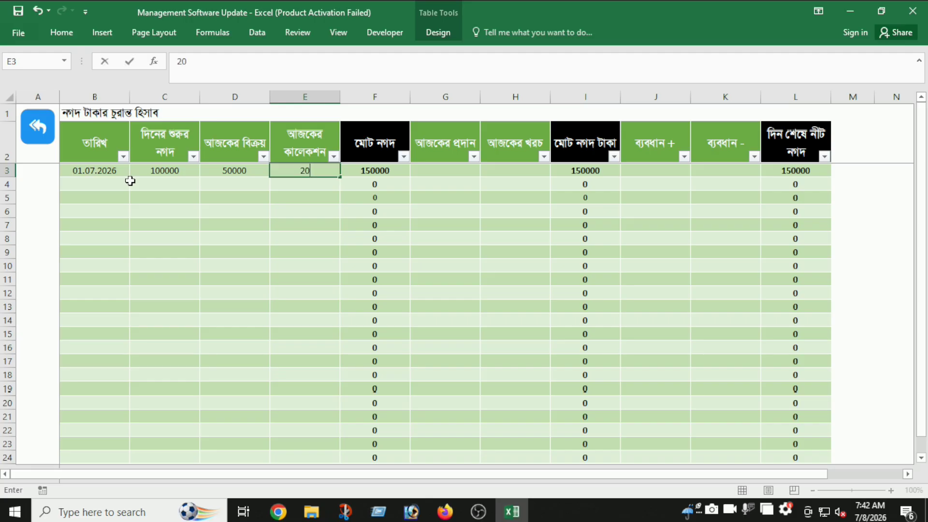
key("Tab")
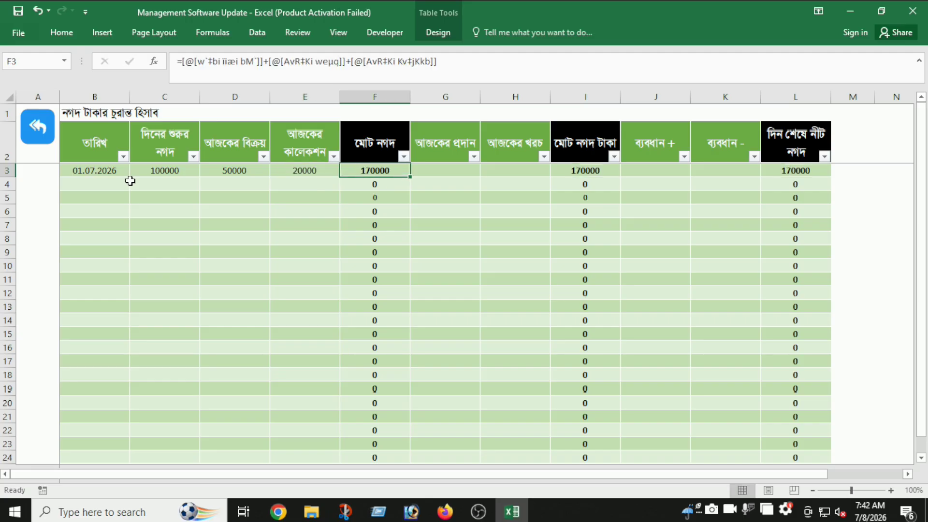
- Record a 20000 payment in G3, try and undo a 10 adjustment, and check the closing cash
left_click(427, 172)
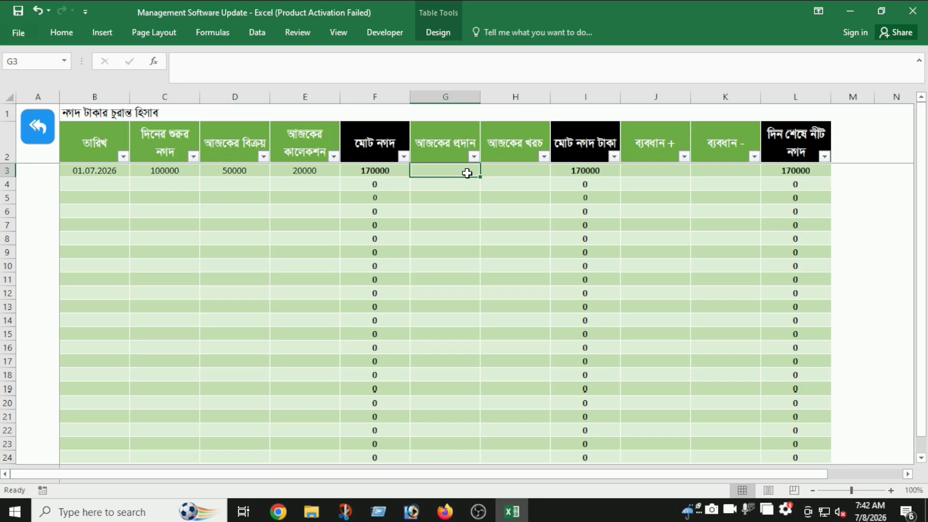
type("20000")
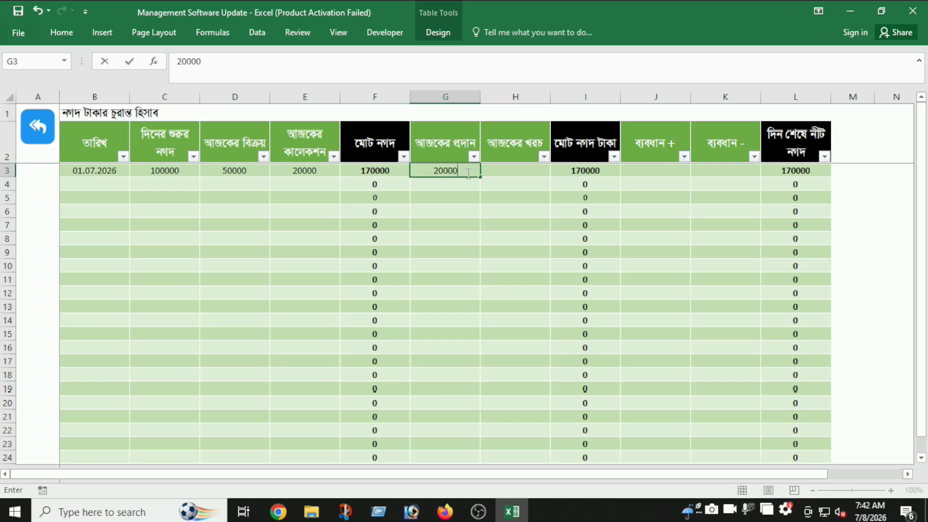
key("Tab")
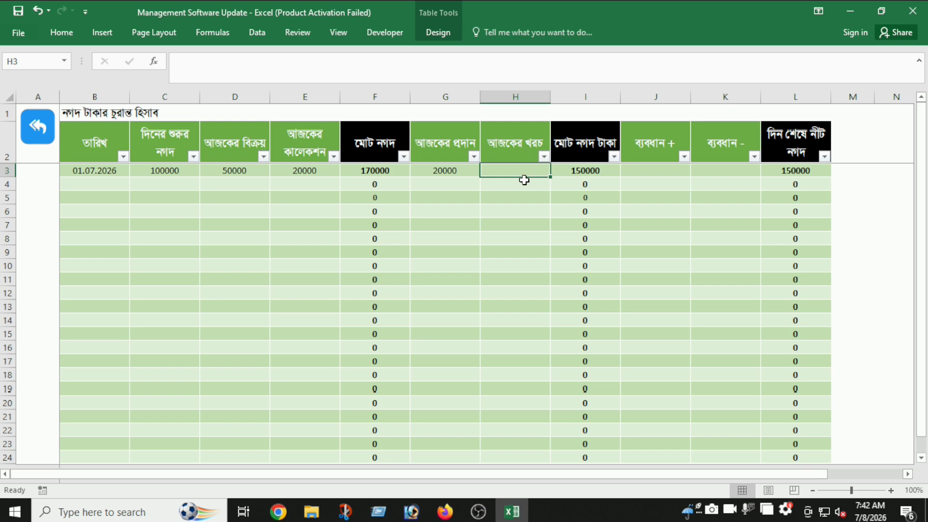
left_click(651, 170)
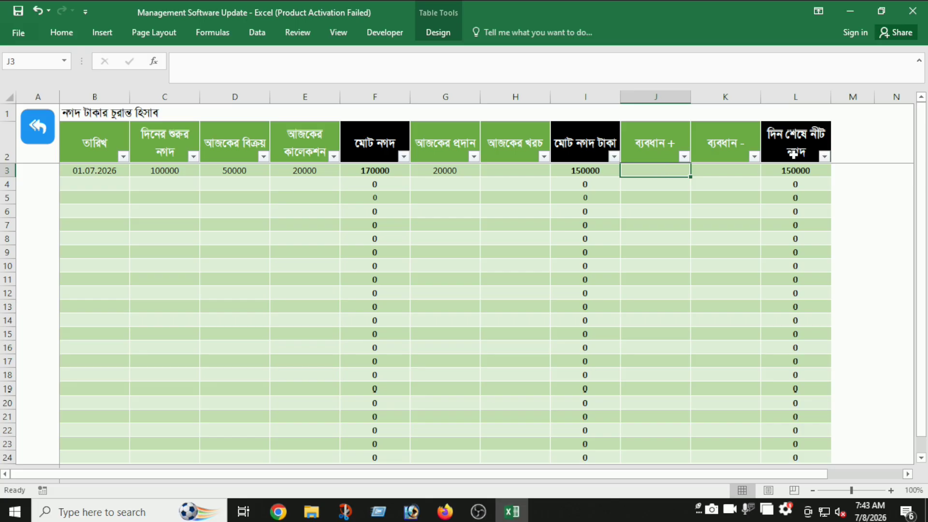
type("10")
key("Tab")
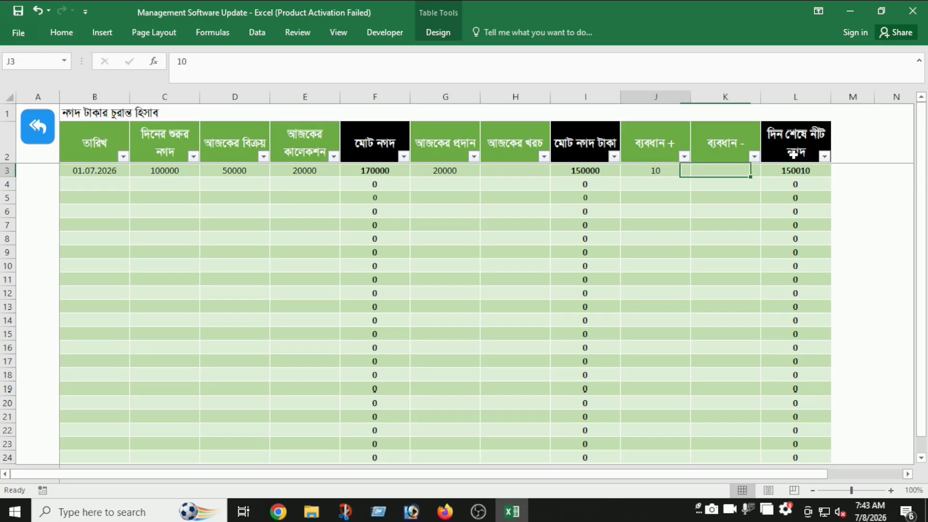
key("ctrl+z")
type("10")
key("shift+Tab")
key("ctrl+z")
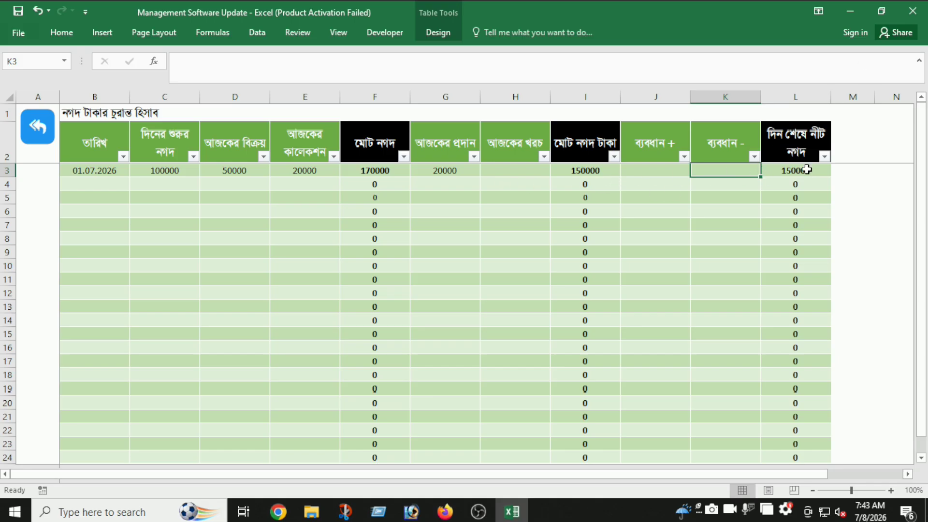
left_click(801, 178)
- Date the next row 02.07.2026 with an opening cash of 150000
left_click(108, 189)
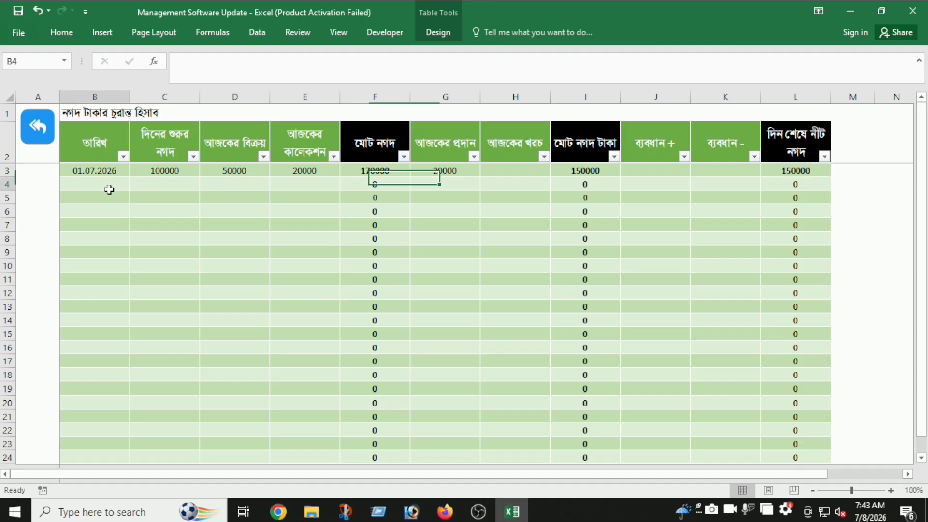
type("02.07.2026")
key("Tab")
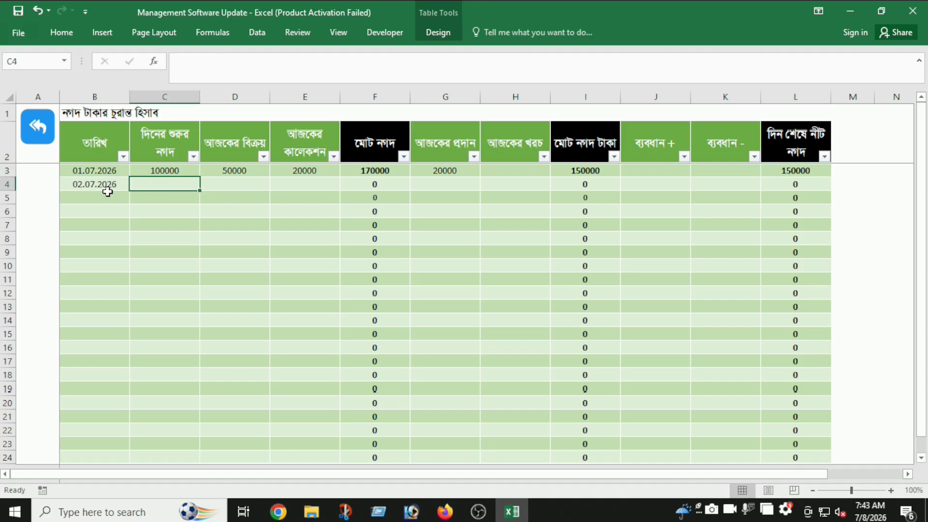
left_click(778, 174)
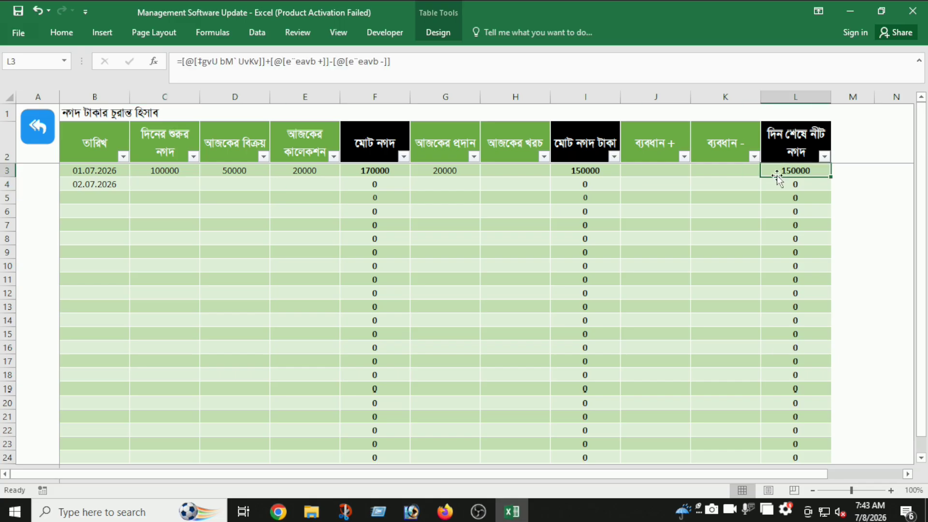
left_click(196, 188)
type("150000")
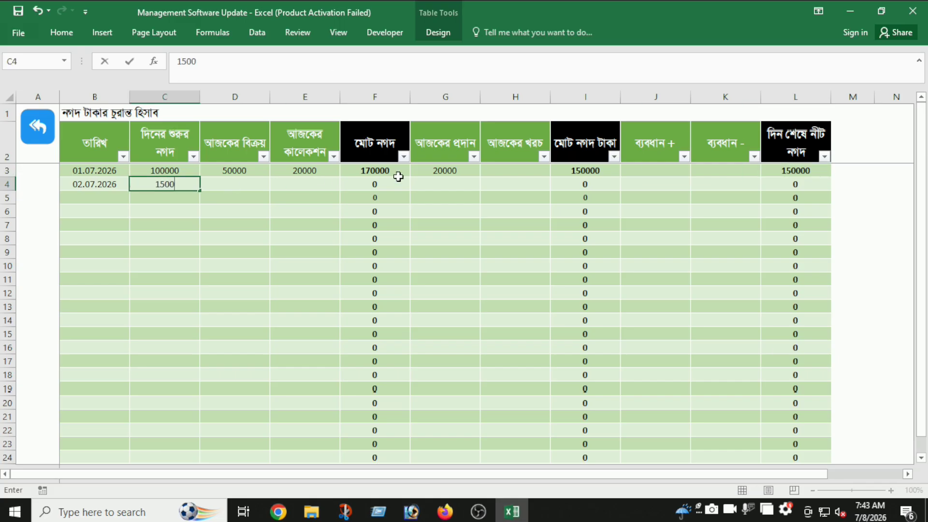
key("Tab")
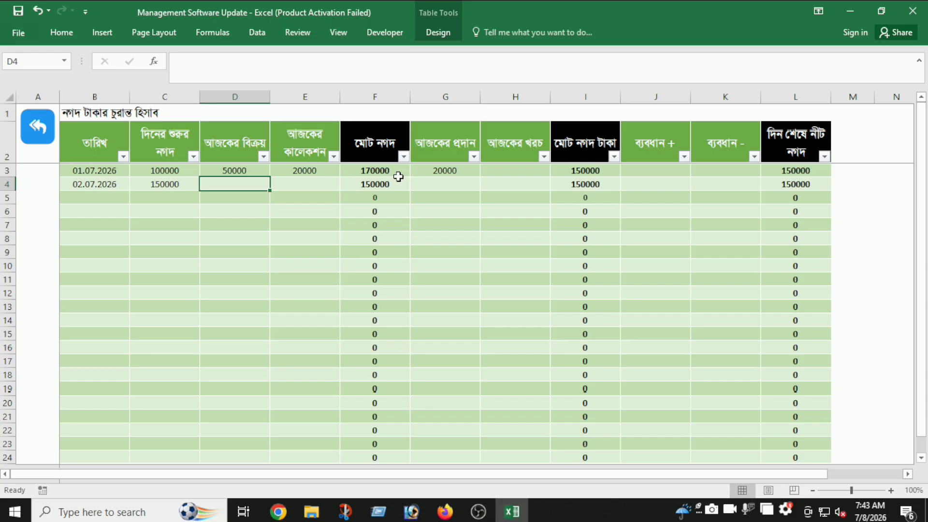
- Fill row 4 with 20000 sales, 20000 collection, 1000 paid and 10 bank
left_click(398, 178)
left_click(237, 186)
type("20000")
key("Tab")
type("20000")
key("Tab")
key("Tab")
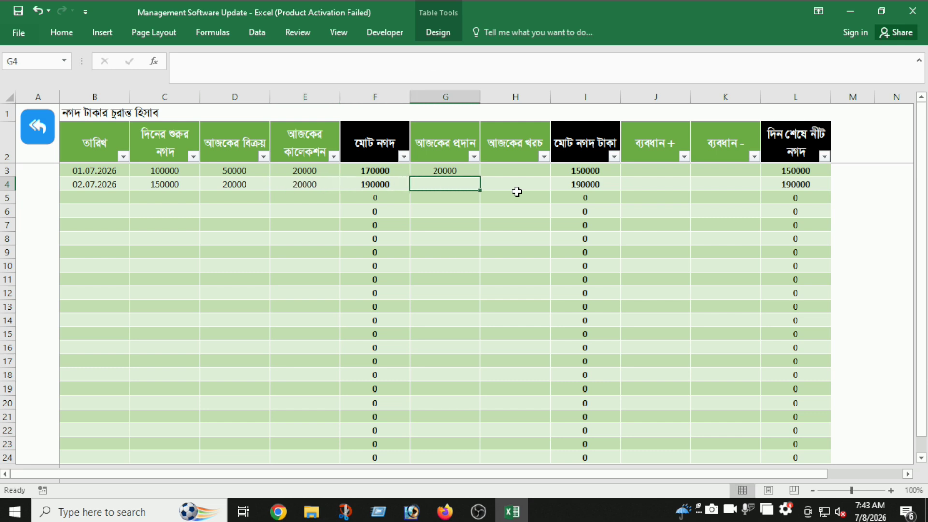
type("1000")
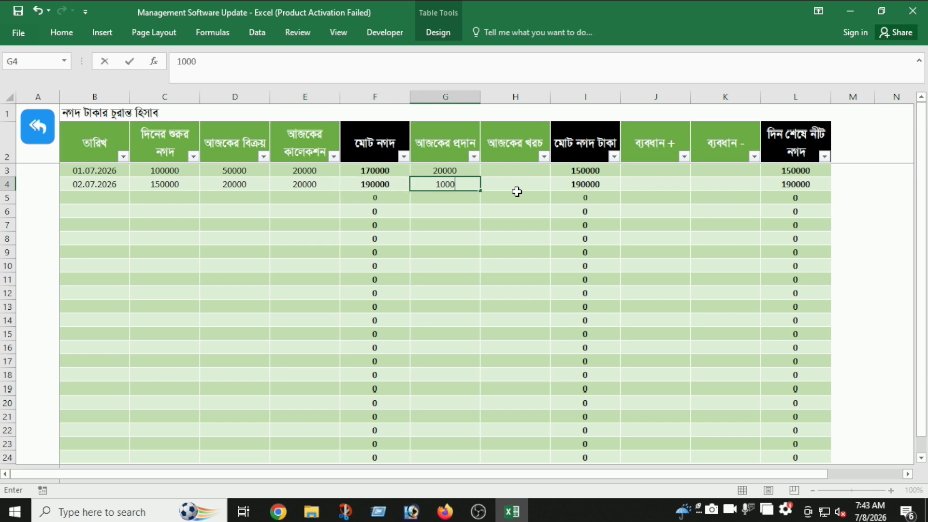
key("Tab")
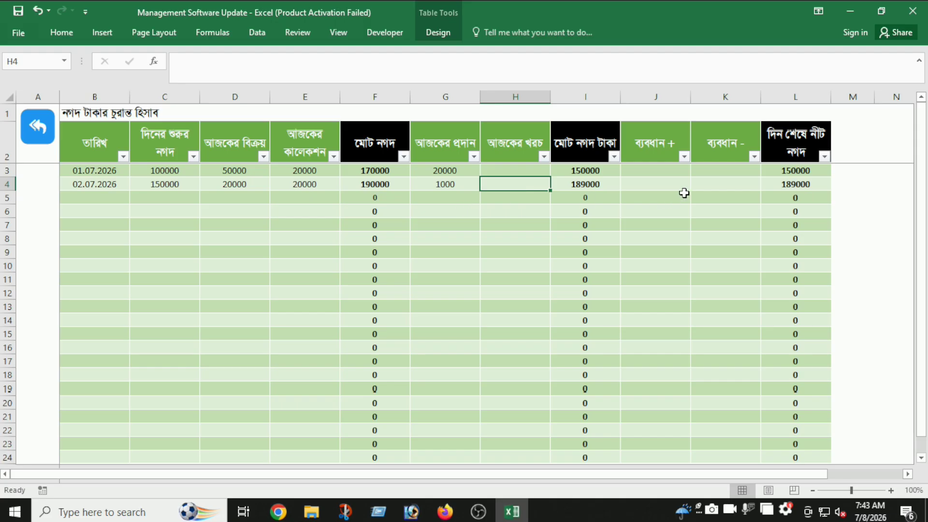
left_click(647, 184)
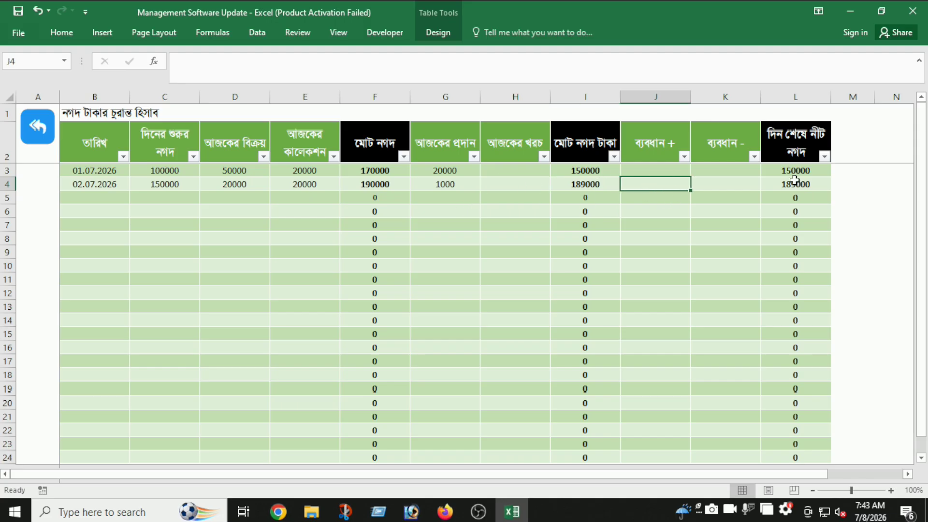
type("10")
key("Tab")
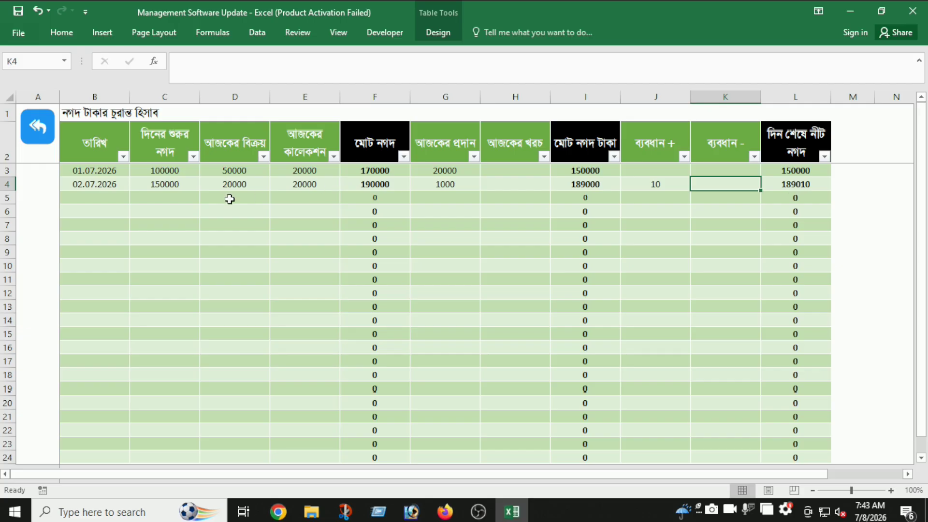
- Enter the date 03.07.2026 in B5 to start the next day's row
left_click(70, 194)
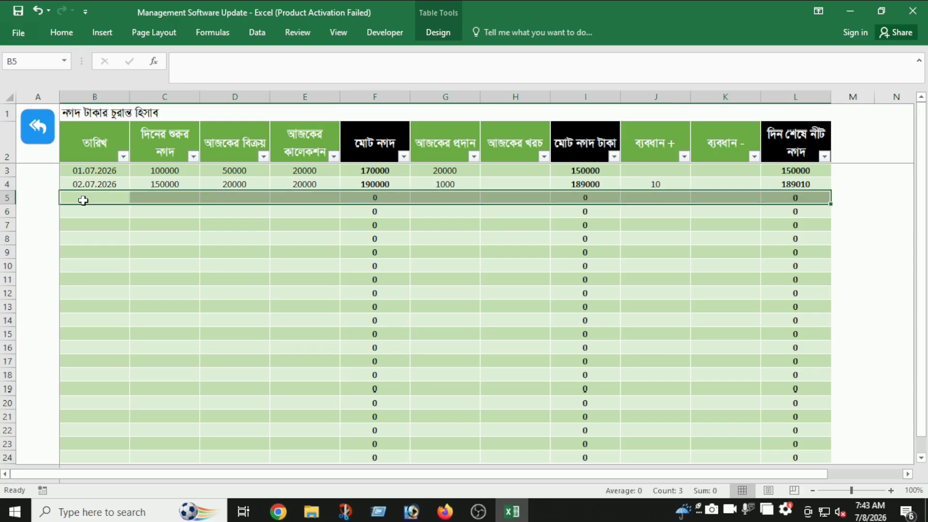
left_click(83, 200)
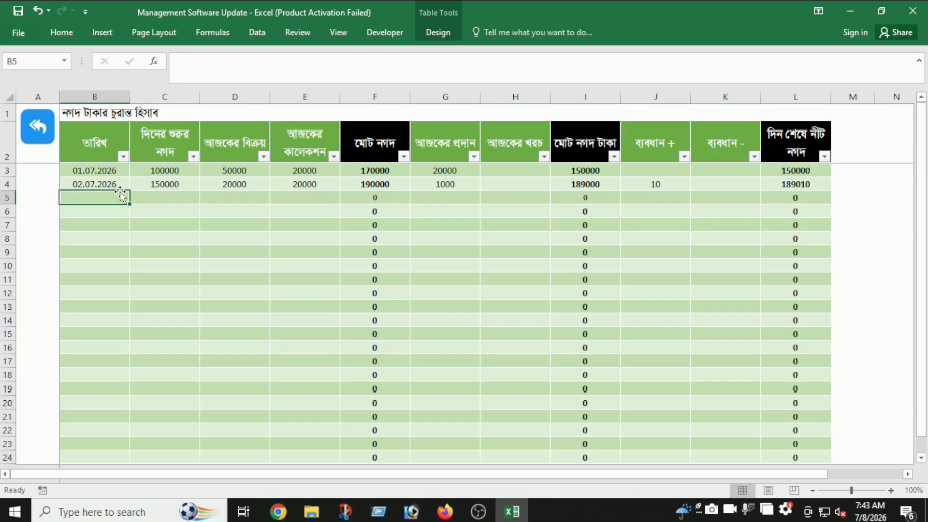
type("03.07.2026")
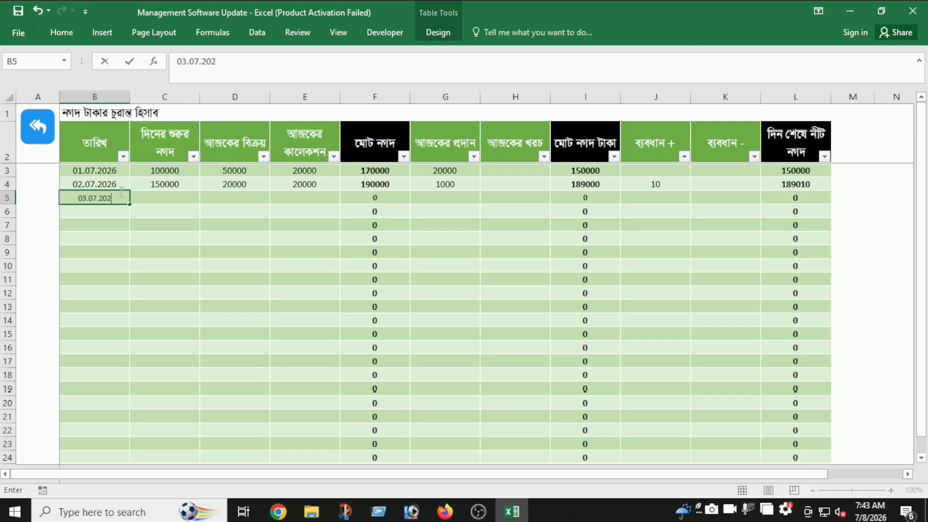
key("Tab")
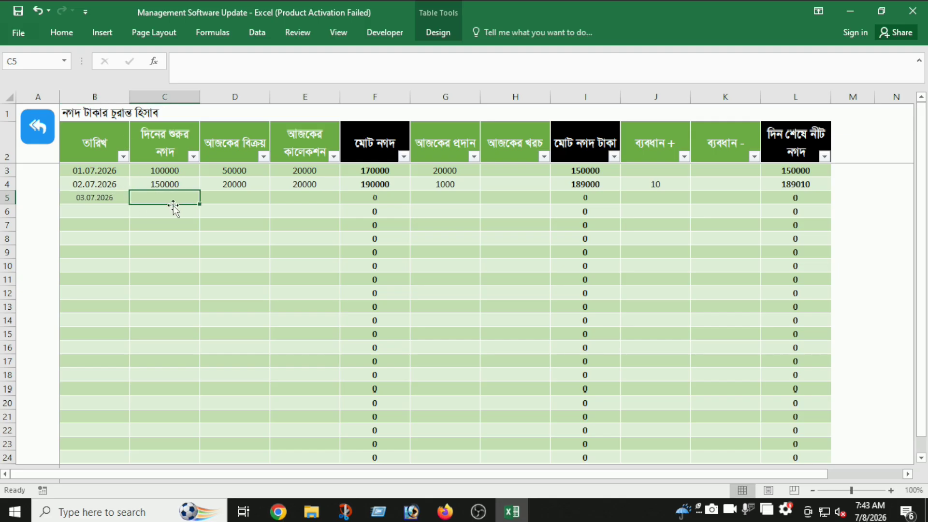
left_click(227, 196)
left_click(302, 199)
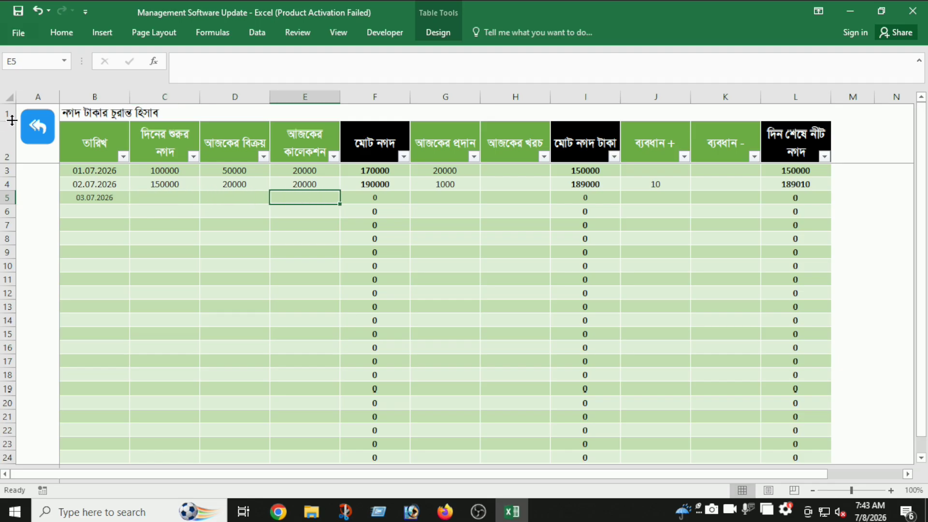
- On the supplier dues sheet, enter a 5000 amount due in F3
left_click(38, 128)
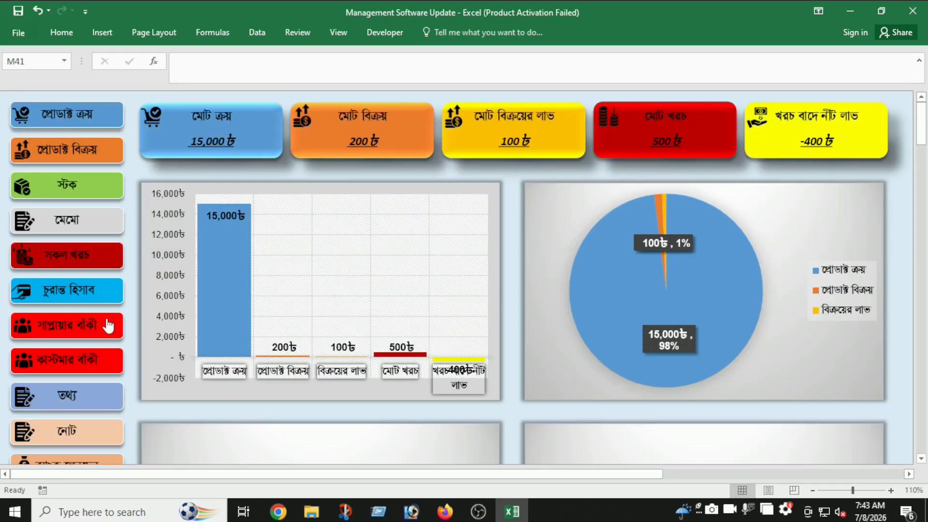
left_click(88, 324)
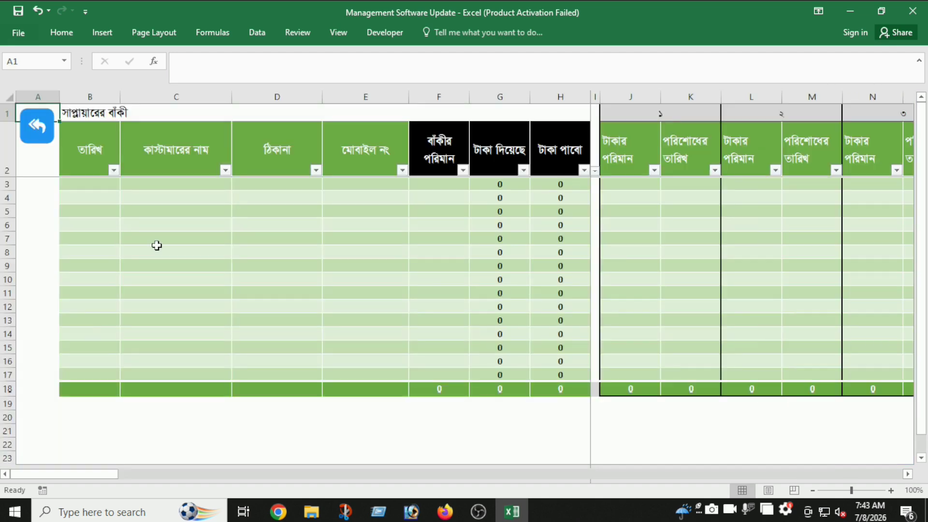
left_click(105, 187)
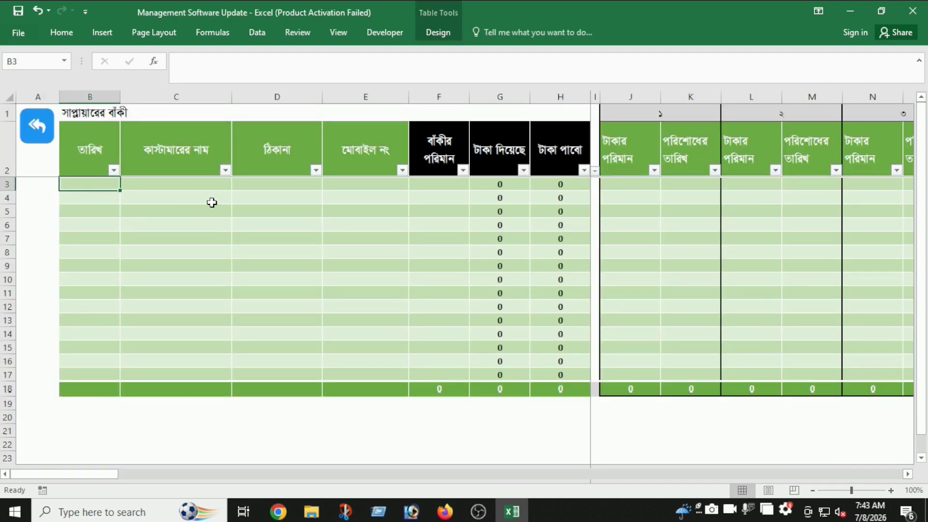
left_click(167, 188)
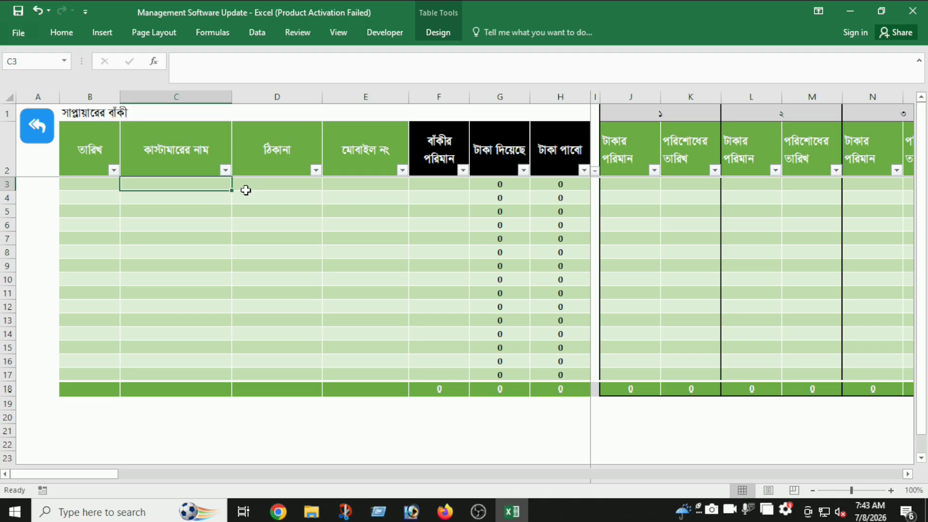
left_click(292, 187)
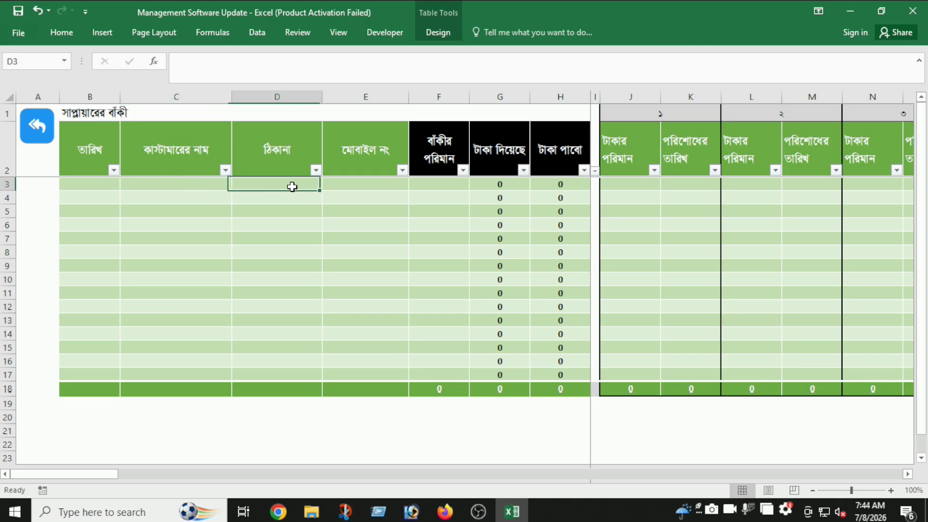
left_click(351, 188)
left_click(431, 191)
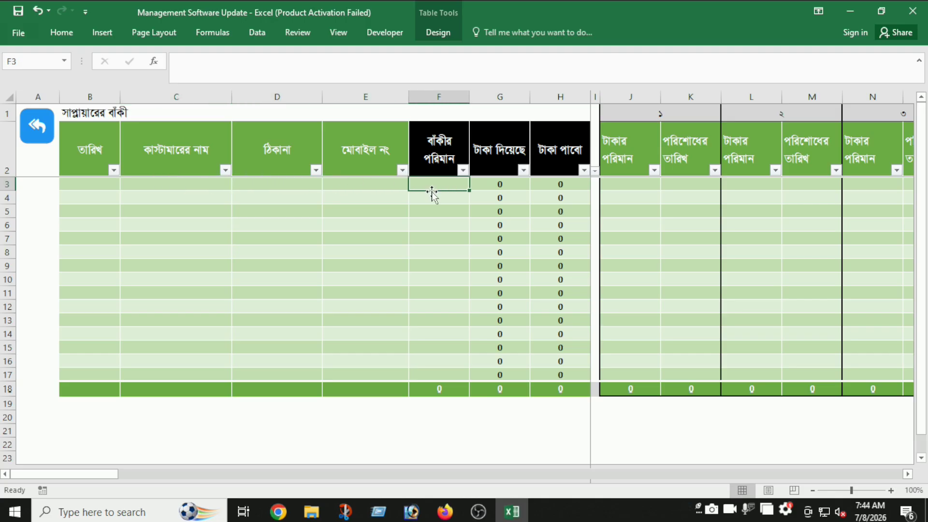
type("5000")
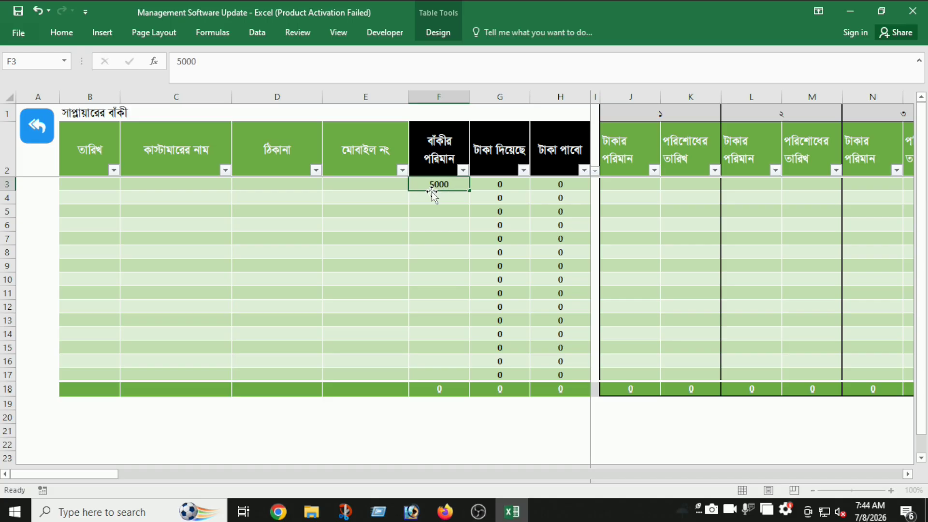
key("Tab")
- Record the first installment of 2000 paid on 07.07.2026
left_click(401, 189)
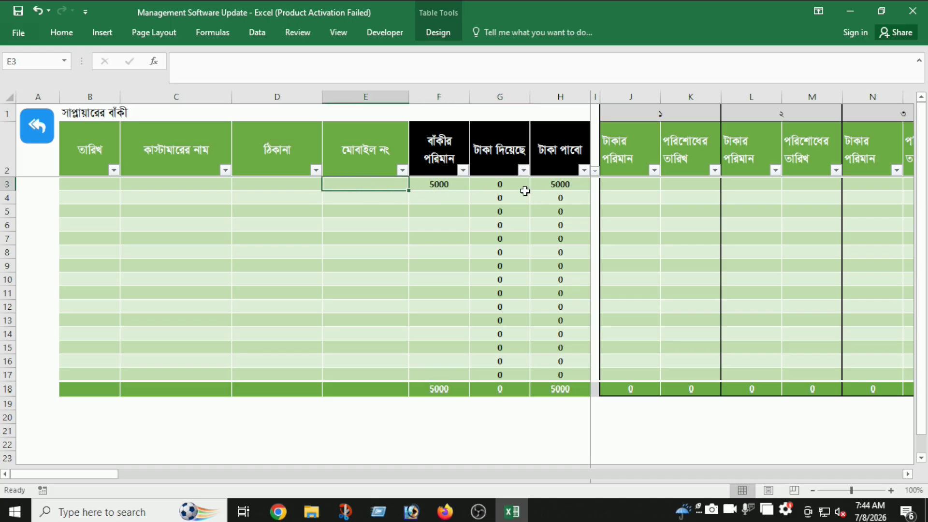
left_click(627, 183)
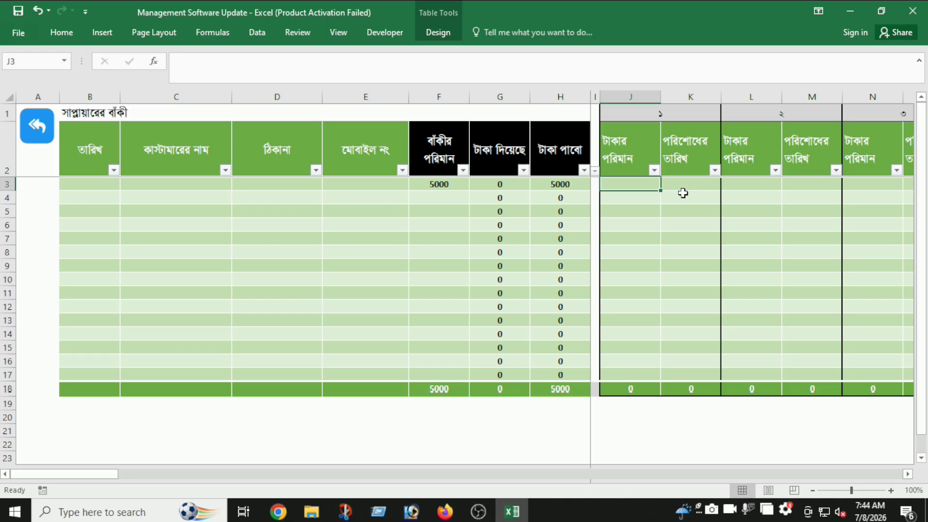
type("2000")
key("Tab")
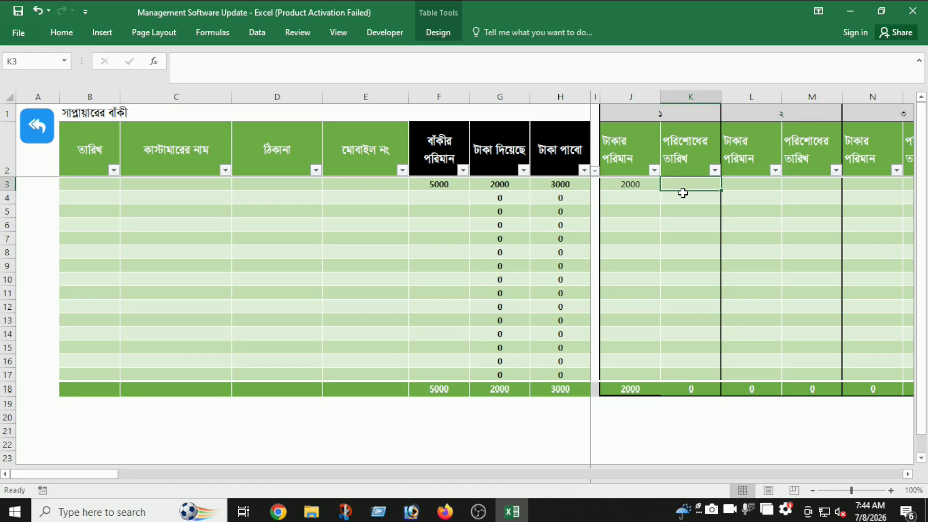
type("07.07")
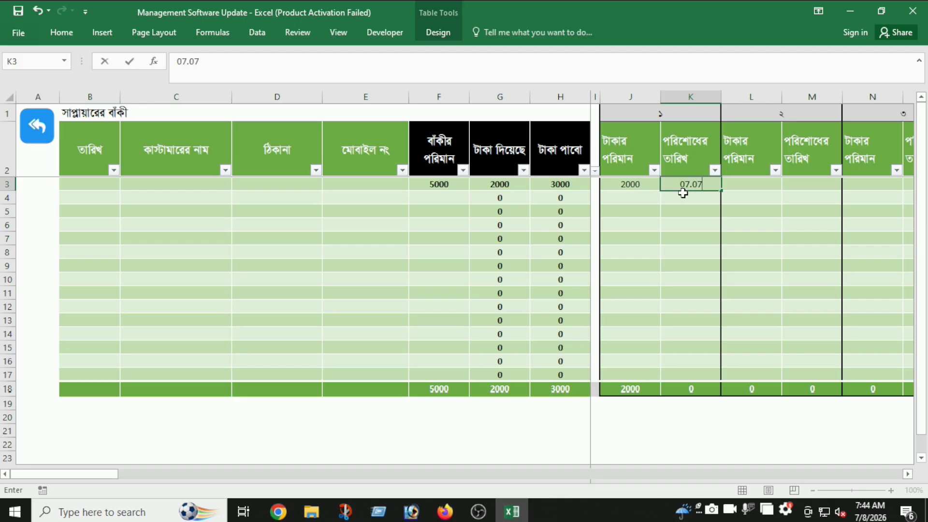
type(".2026")
key("Tab")
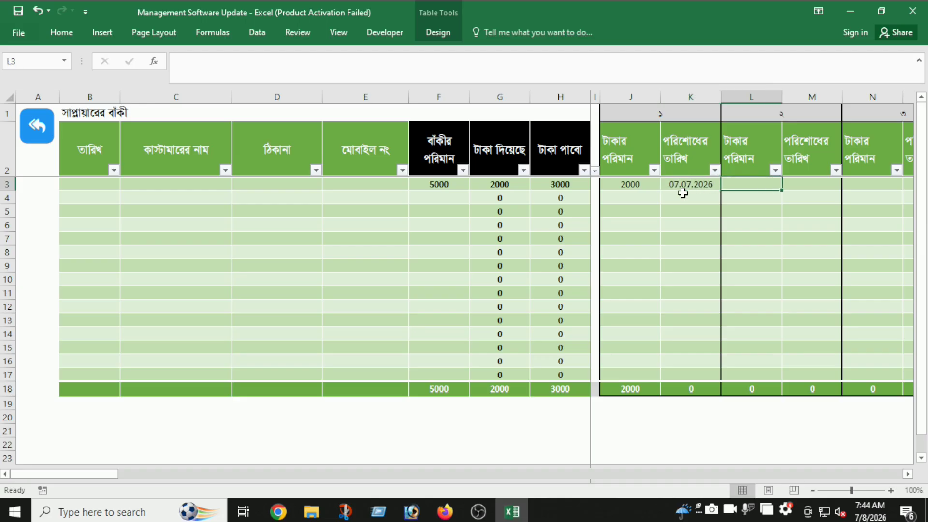
- Record the second installment of 3000 on 08.07.2026, verify the owed amount, and return to the dashboard
key("Left")
key("Left")
key("Left")
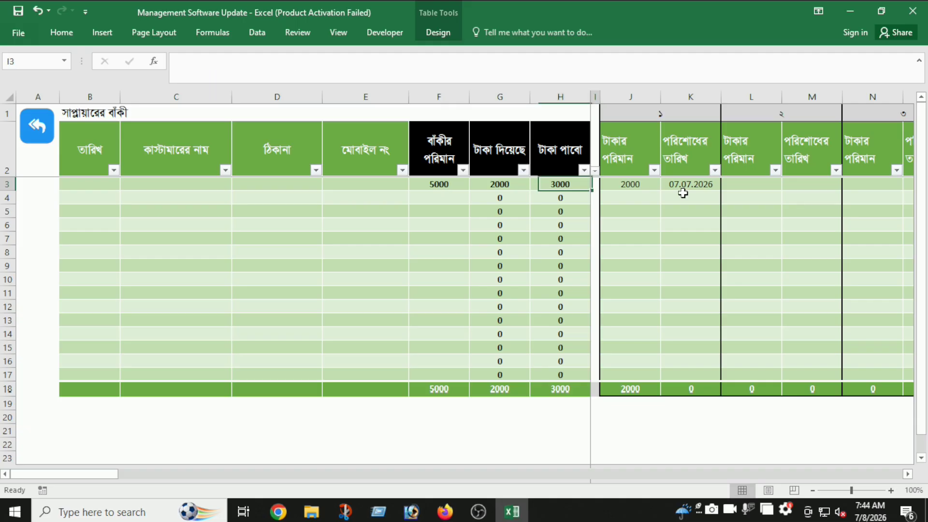
key("Right")
key("Right")
key("Right")
key("Right")
type("3000")
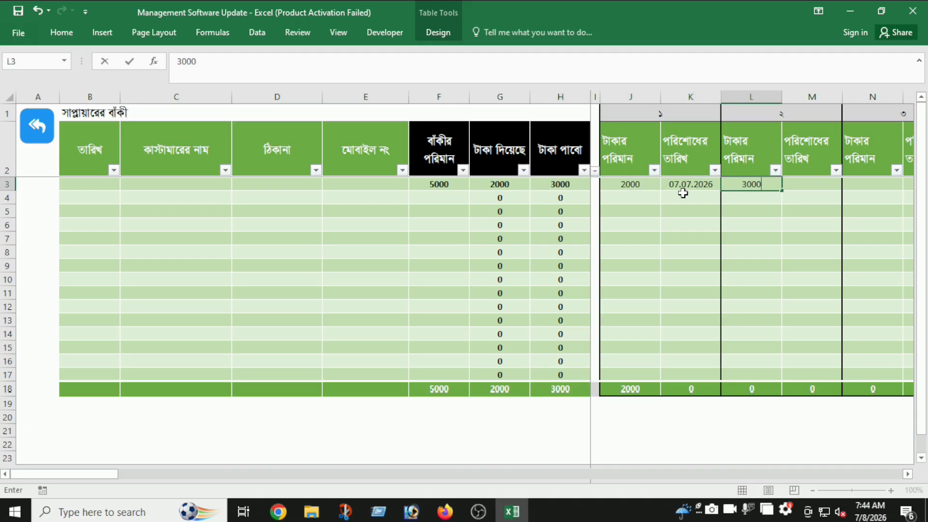
key("Tab")
type("08.07.2026")
key("Tab")
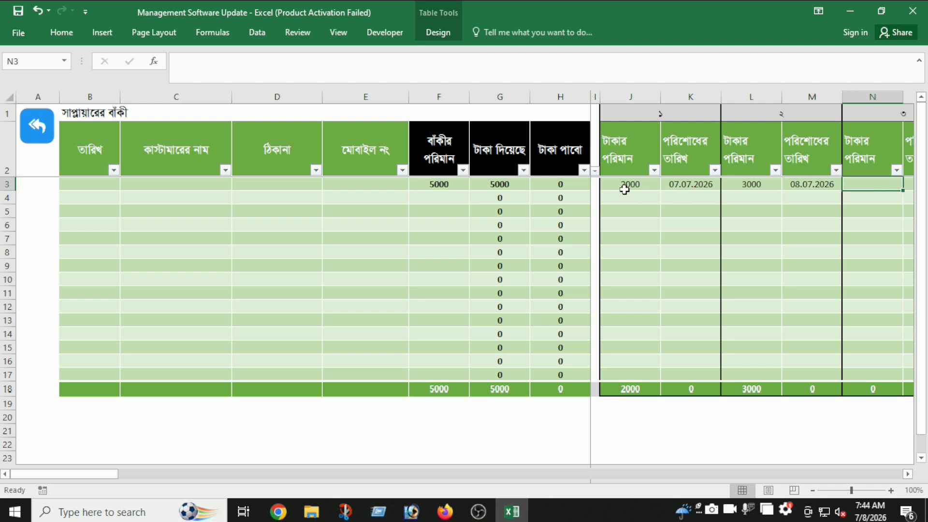
left_click(556, 185)
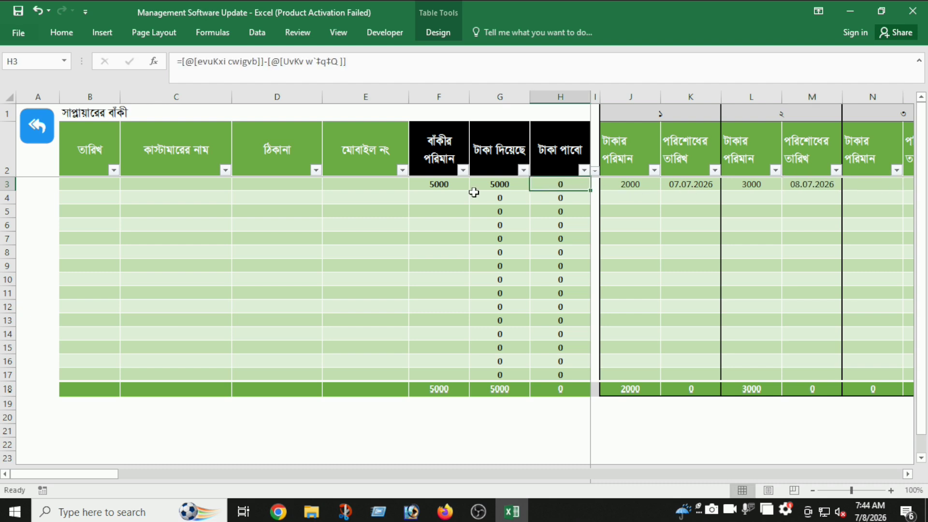
left_click(634, 187)
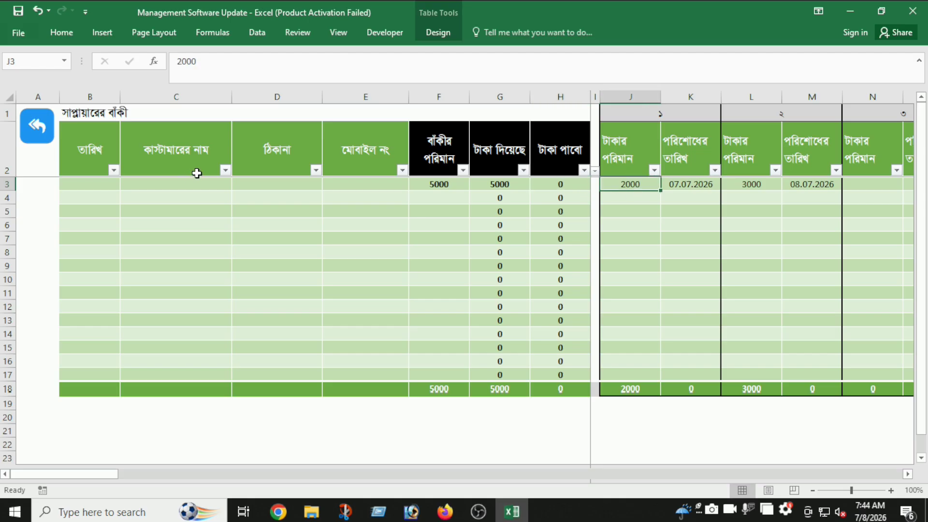
left_click(43, 142)
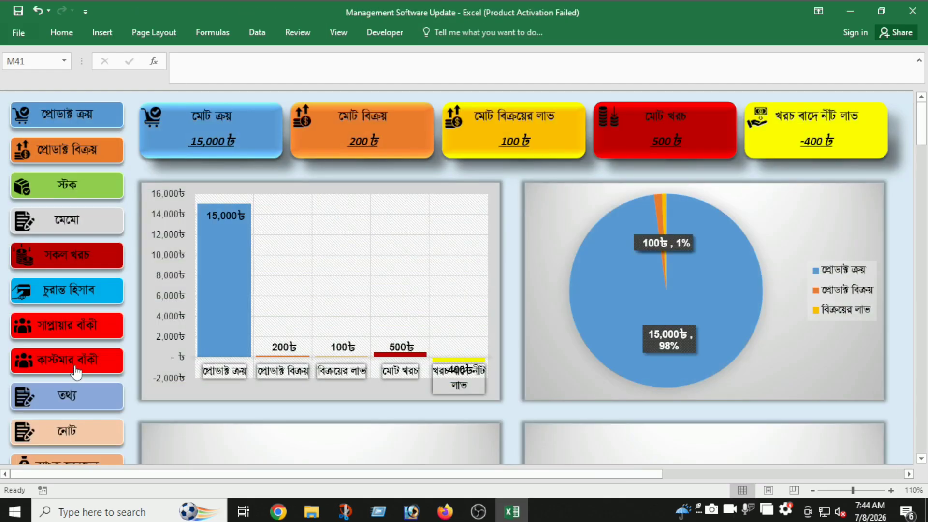
- Inspect the shop information sheet's blank information cells D4–D18, then return to the dashboard
scroll(142, 347, "down", 2)
scroll(140, 343, "down", 1)
left_click(92, 317)
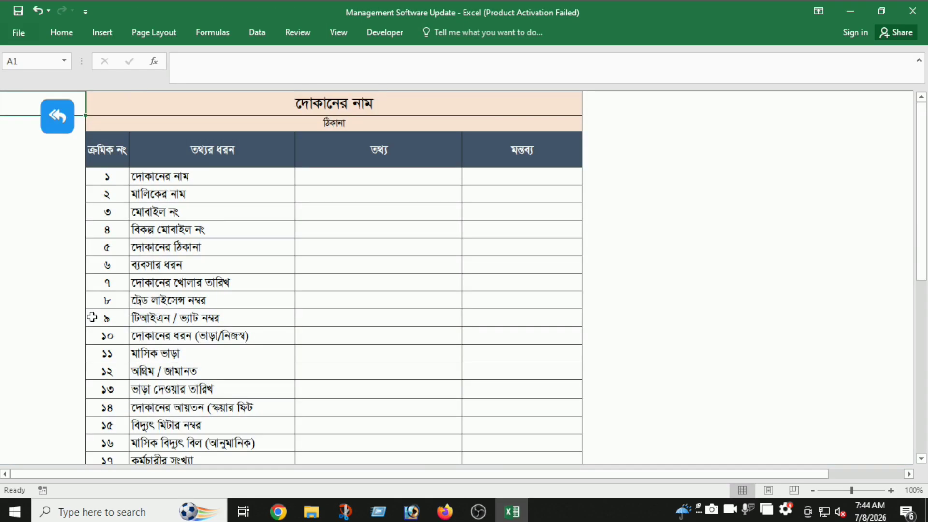
left_click(306, 176)
left_click_drag(382, 180, 382, 427)
left_click(370, 328)
left_click(261, 196)
left_click(257, 212)
left_click(271, 229)
left_click_drag(363, 178, 369, 394)
left_click(68, 124)
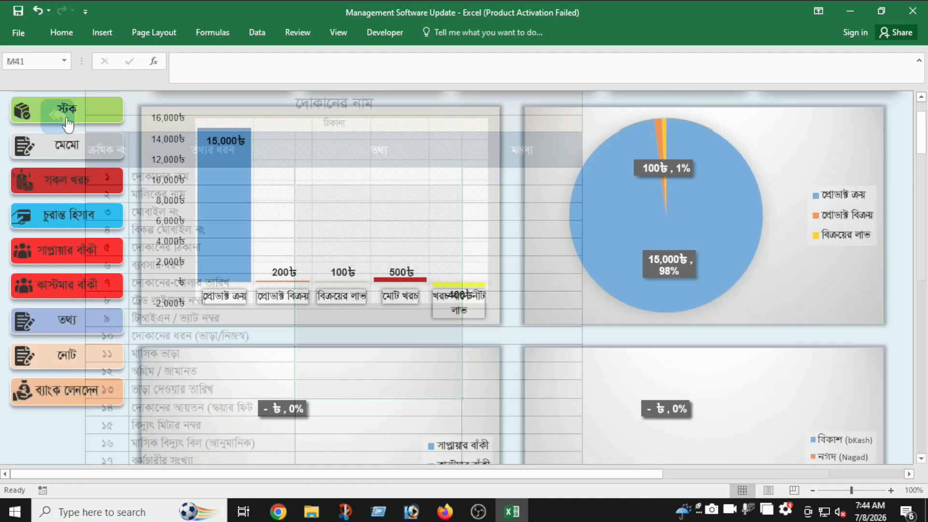
- Type and clear a test letter 'd' in the notes sheet's B1, then open the bank ledger
left_click(79, 355)
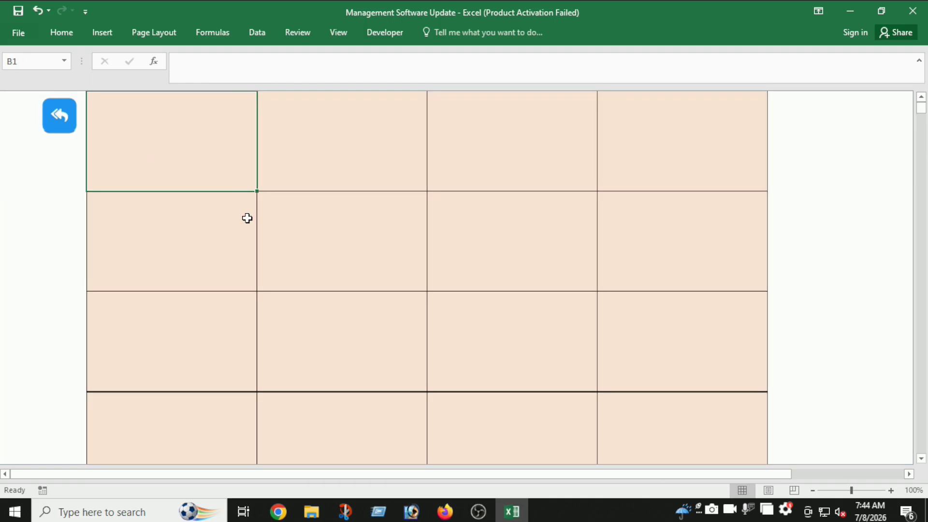
type("d")
key("Return")
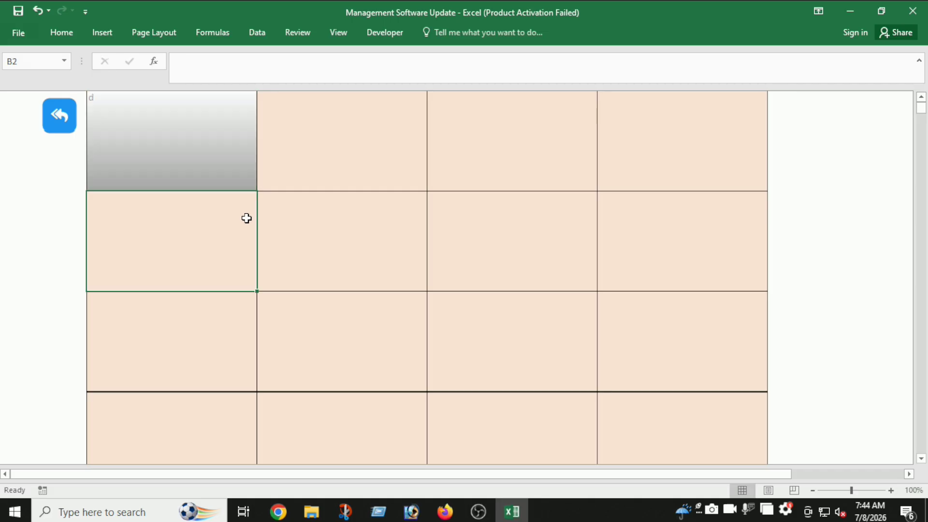
left_click(210, 158)
key("Delete")
left_click(68, 141)
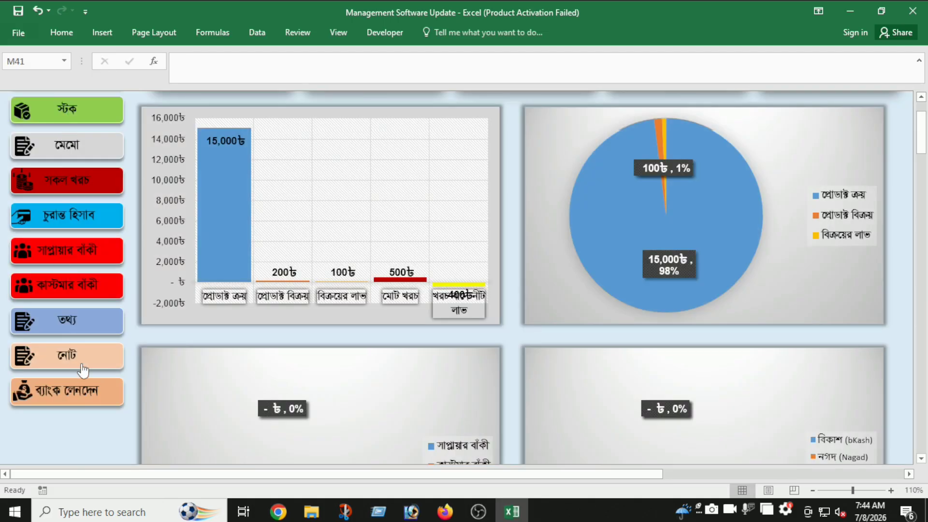
left_click(81, 384)
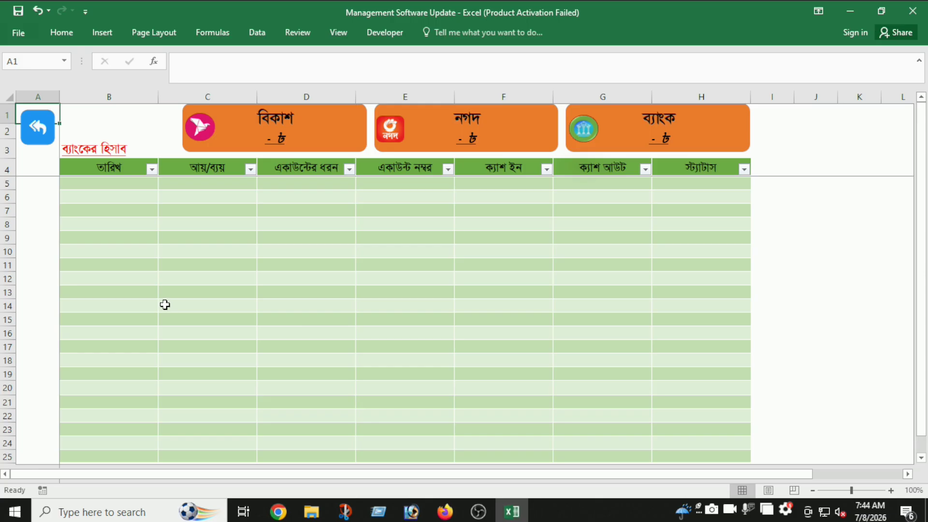
- Log the 01.07.2026 entry as আয়, account bKash, with 5000 cash in
left_click(141, 187)
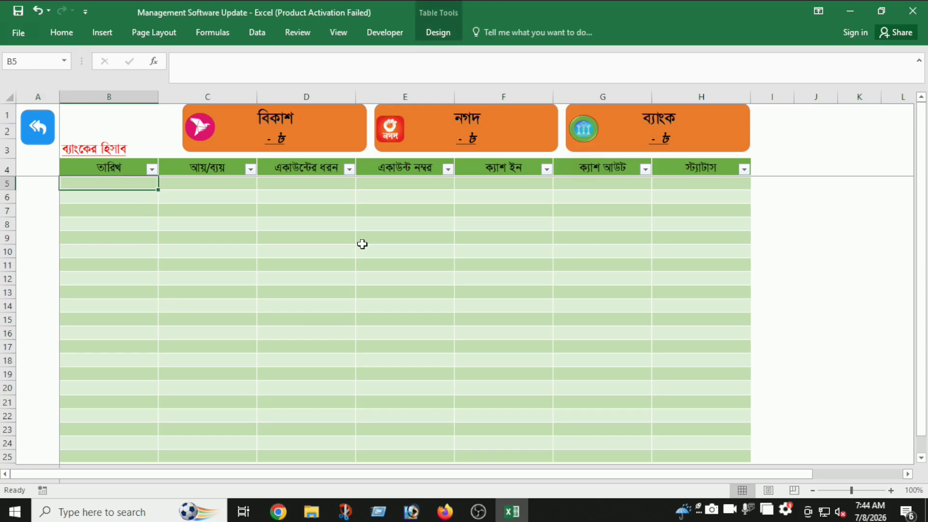
type("01.07.2026")
key("Tab")
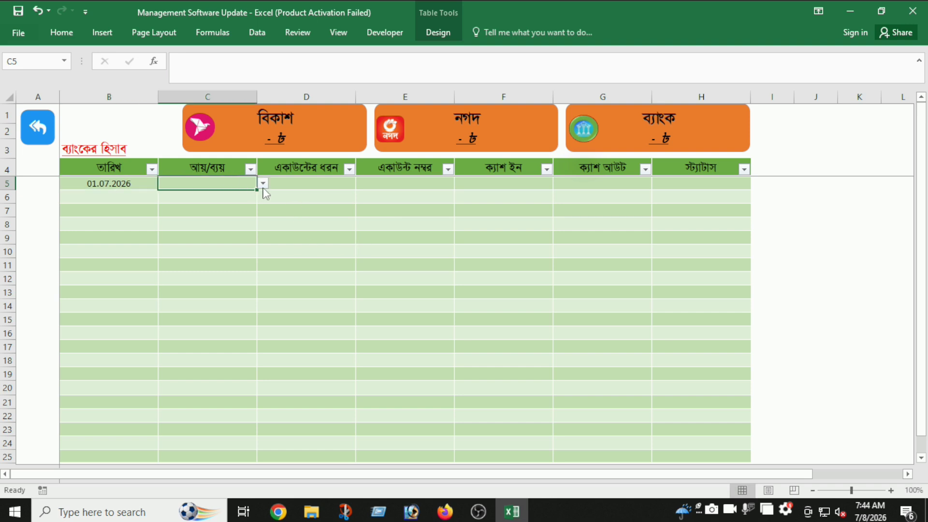
left_click(263, 183)
left_click(250, 195)
key("Tab")
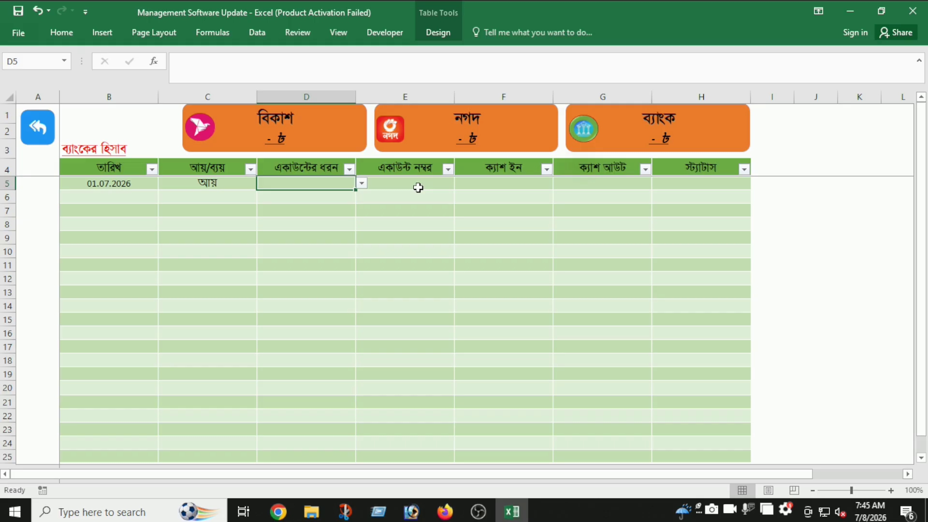
left_click(362, 183)
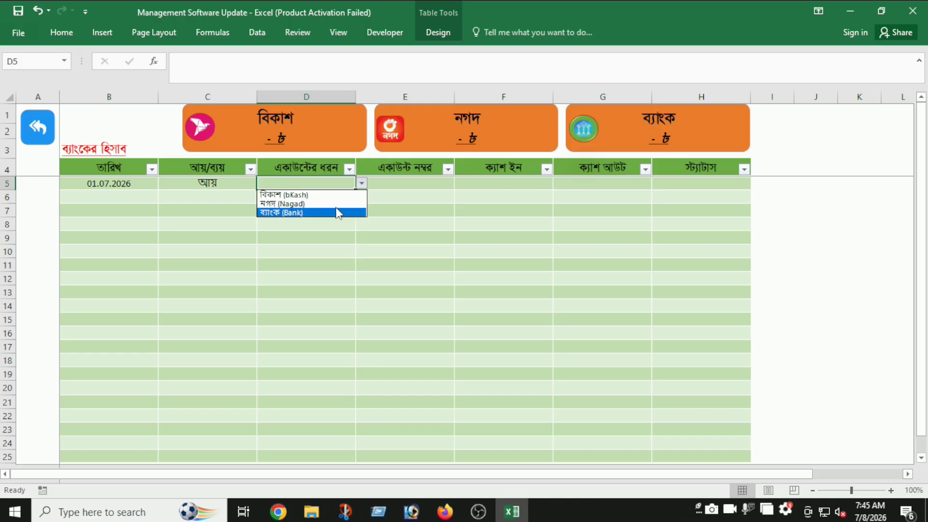
left_click(355, 195)
left_click(405, 185)
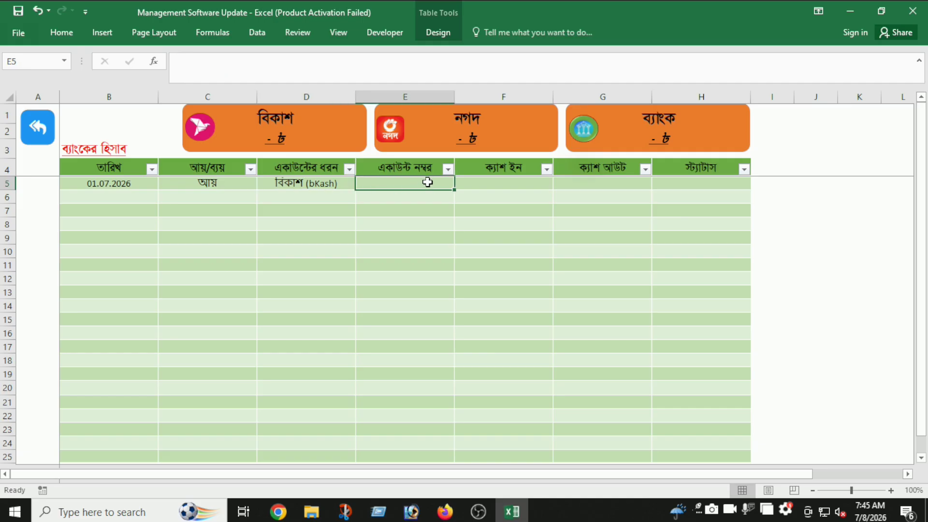
left_click(476, 185)
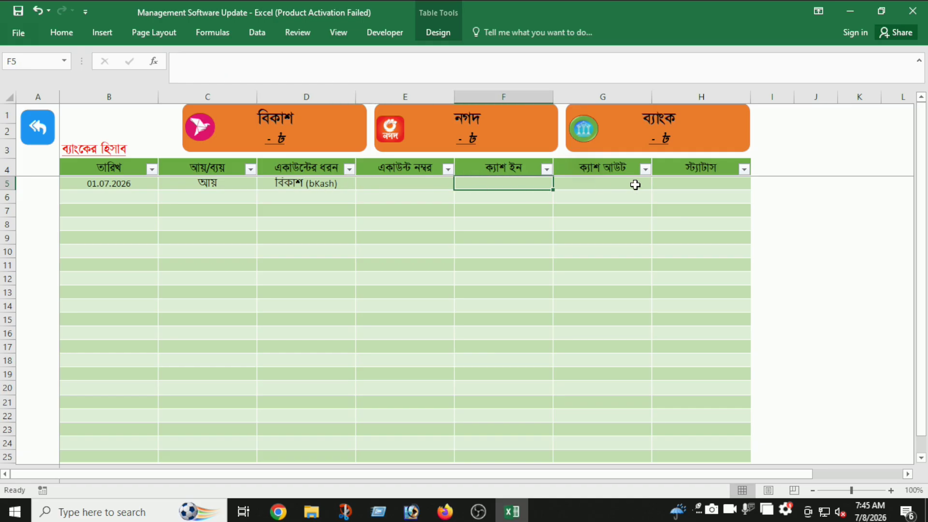
type("5000")
left_click(635, 185)
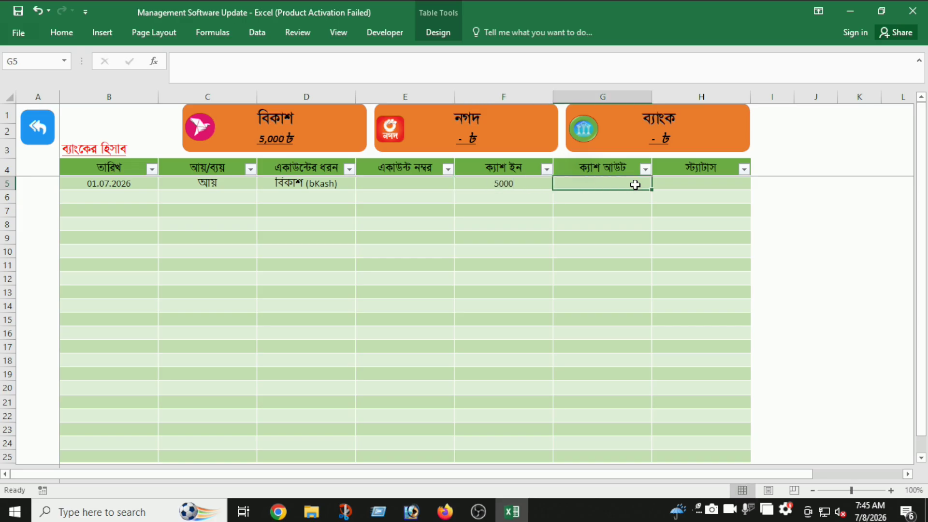
left_click(295, 227)
- Log the 02.07.2026 entry as ব্যয়, account bKash, with 2000 cash in
left_click(129, 194)
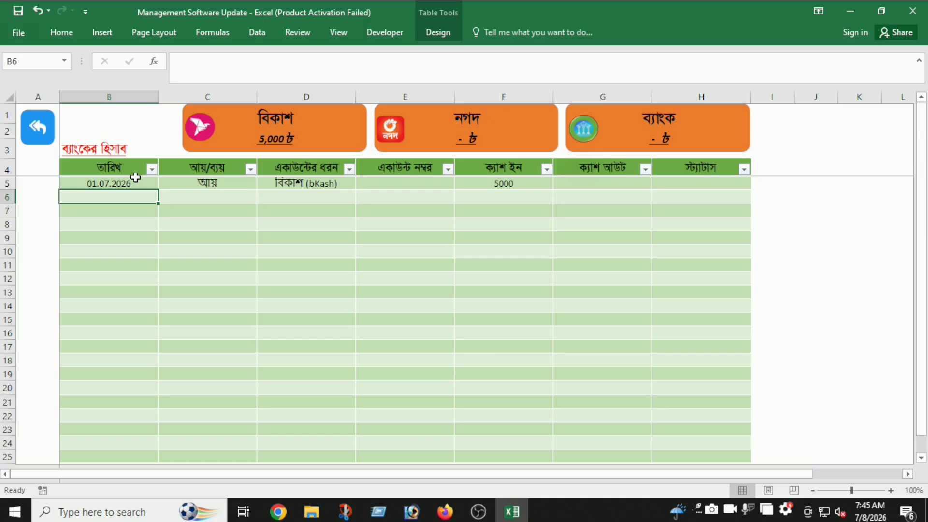
type("02.07.2026")
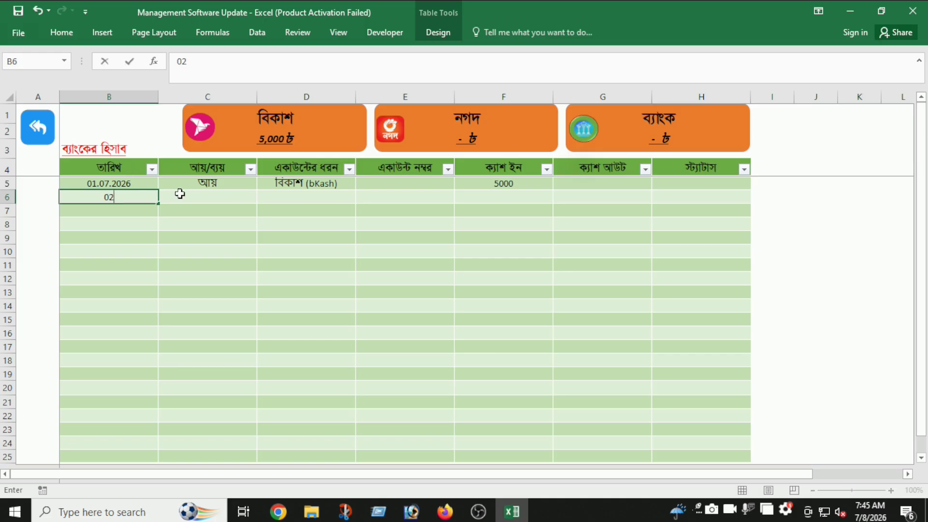
left_click(180, 194)
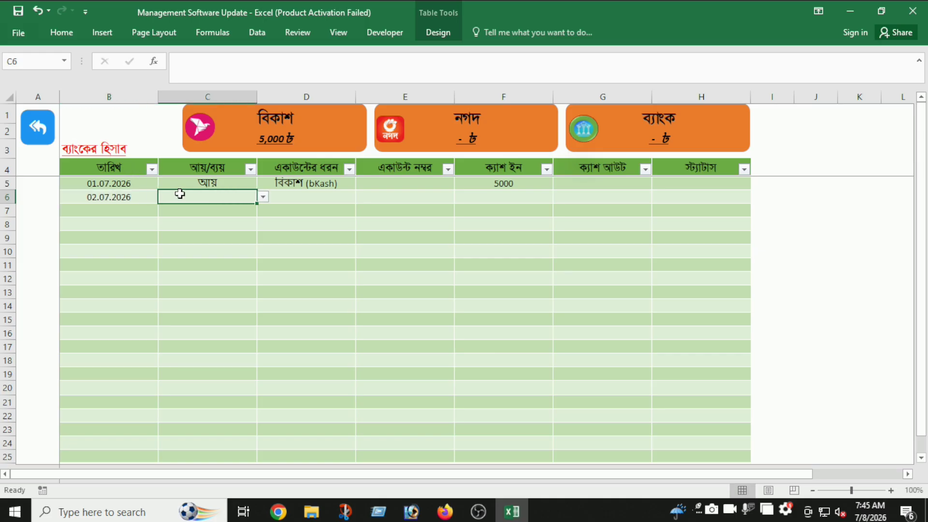
key("Tab")
key("Tab")
key("Tab")
key("Tab")
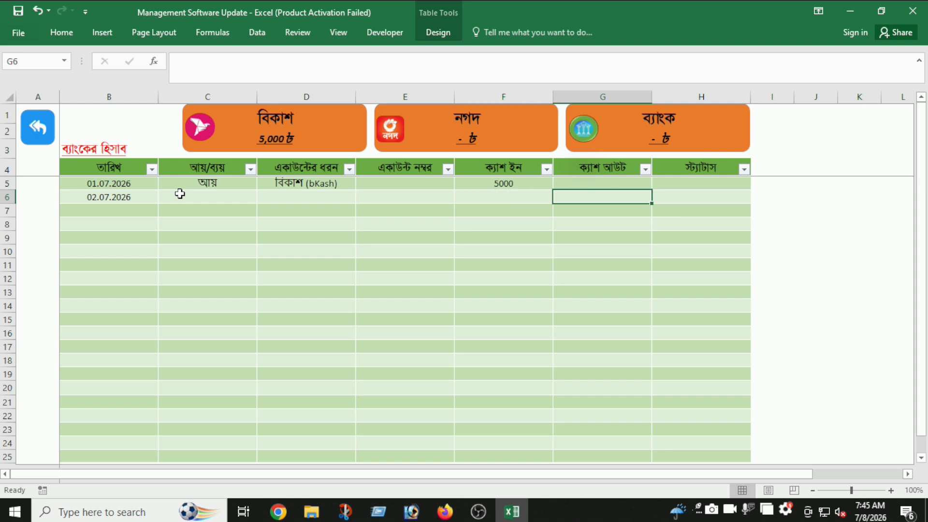
key("shift+Tab")
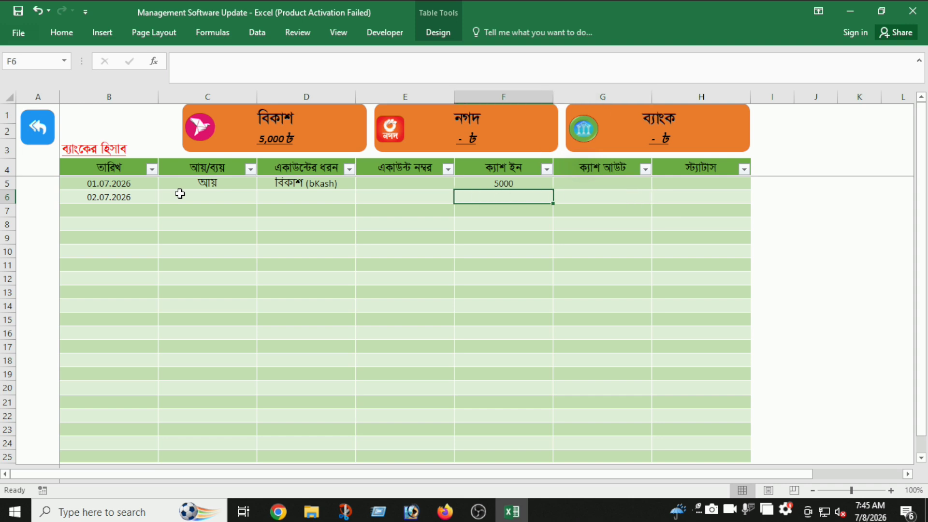
type("2000")
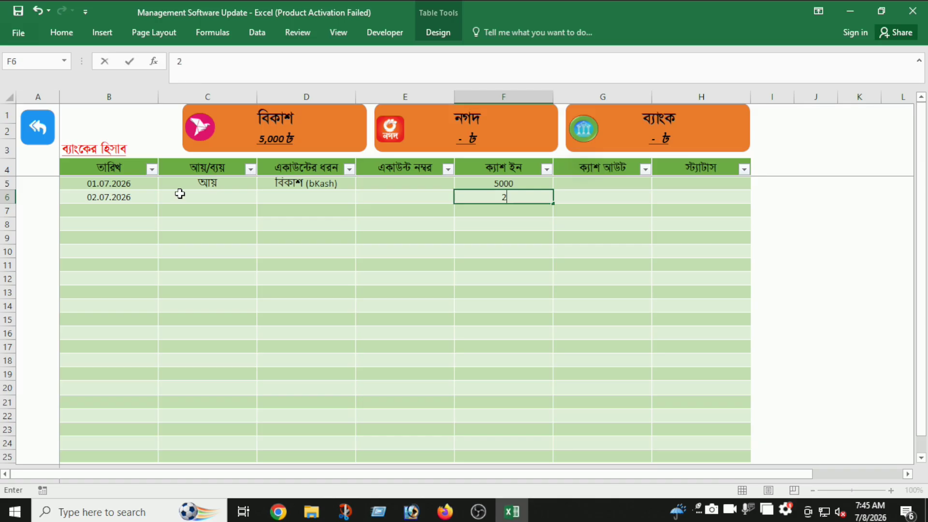
left_click(303, 197)
left_click(360, 196)
left_click(330, 209)
left_click(226, 196)
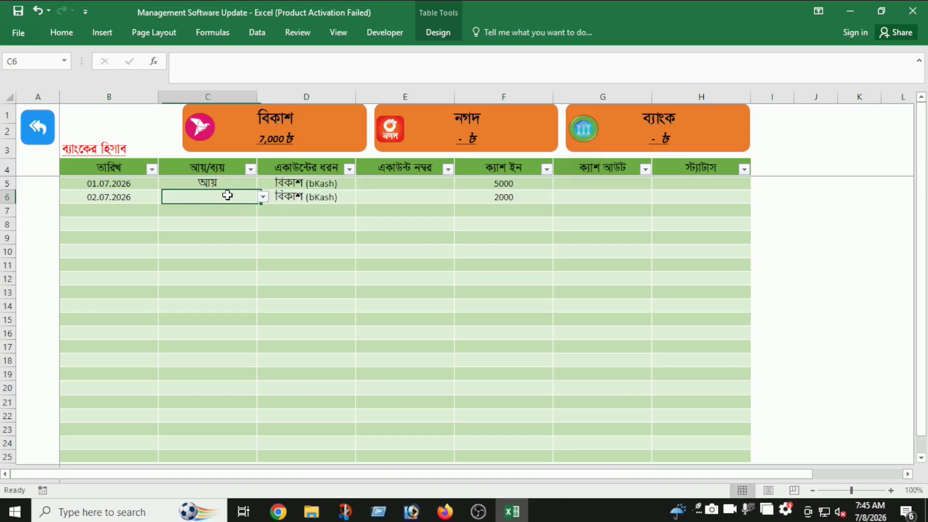
left_click(263, 198)
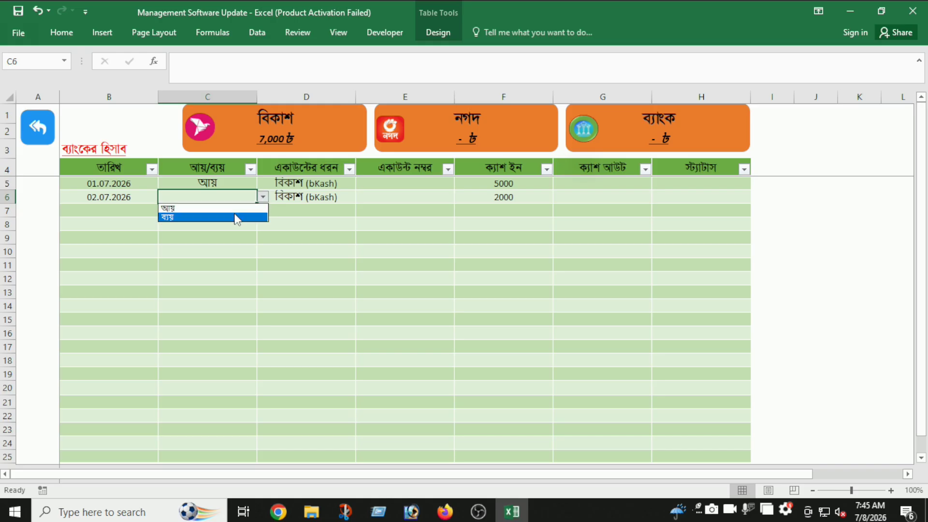
left_click(236, 218)
left_click(315, 226)
left_click(440, 227)
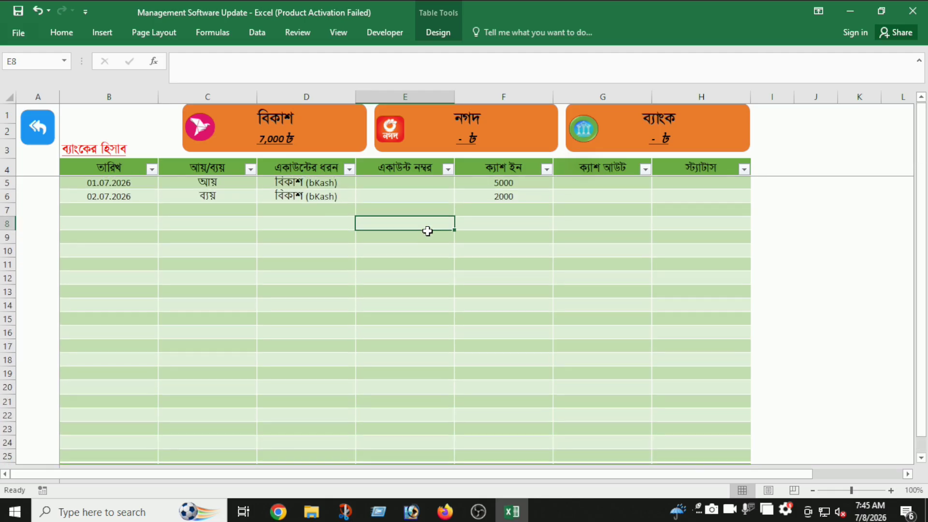
left_click(509, 198)
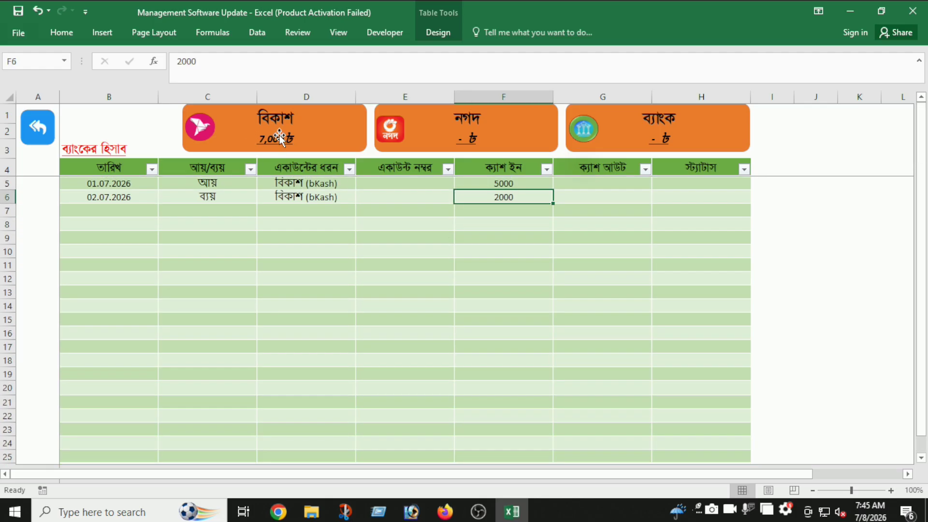
- Back on the dashboard, scroll through the charts to see the account pie showing bKash at 7,000৳, 100%
left_click(43, 137)
scroll(473, 353, "down", 3)
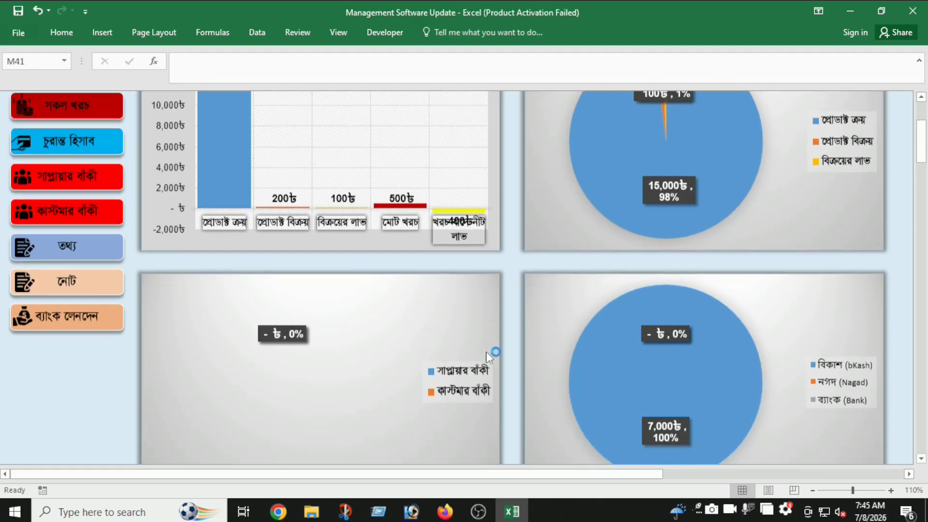
scroll(843, 383, "down", 2)
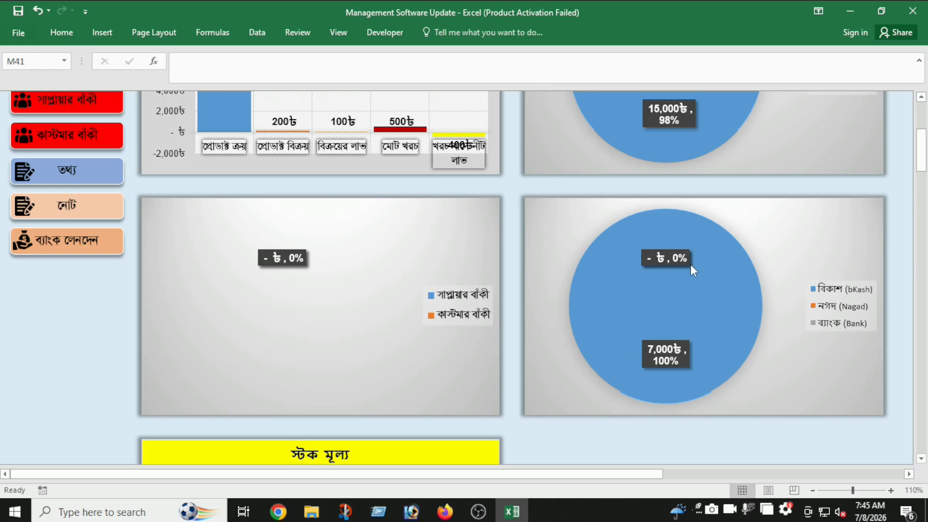
scroll(667, 257, "down", 6)
scroll(586, 300, "up", 12)
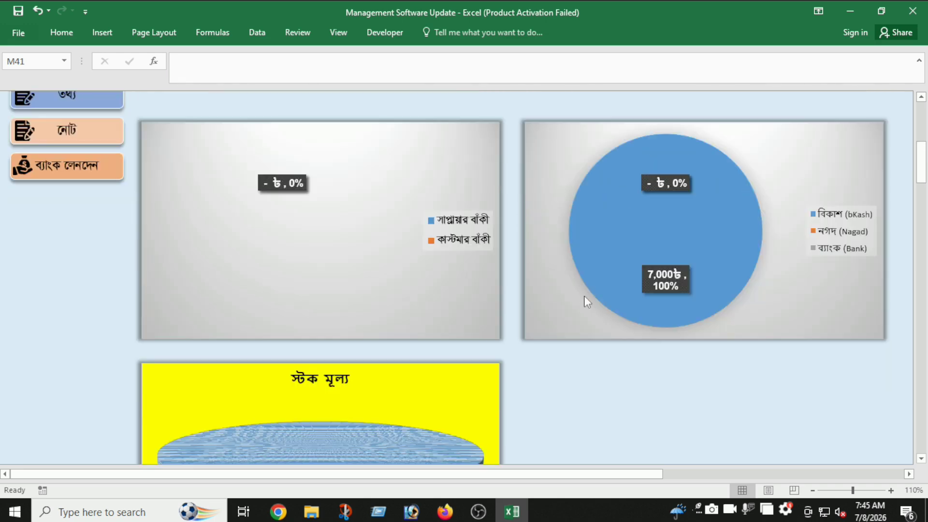
scroll(587, 300, "down", 2)
scroll(125, 371, "up", 2)
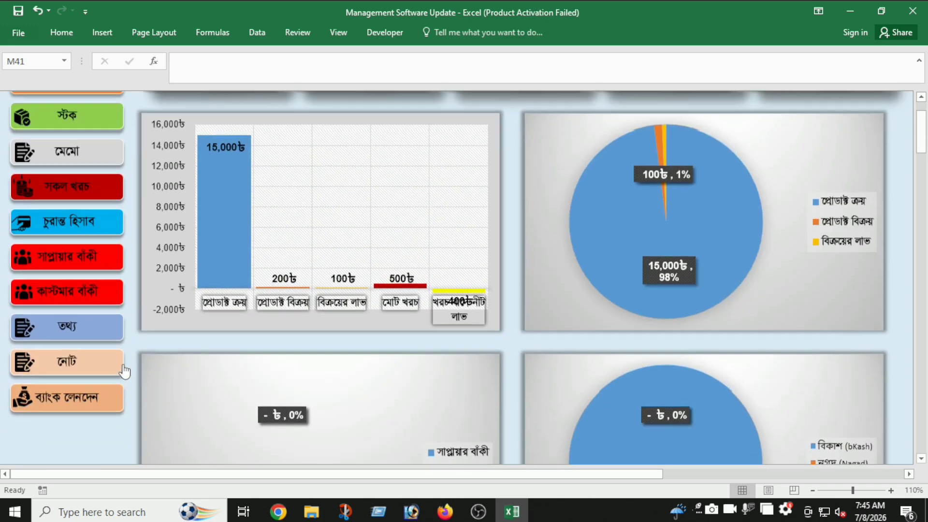
- Insert blank rows 10–23 into the product purchase table
left_click(83, 120)
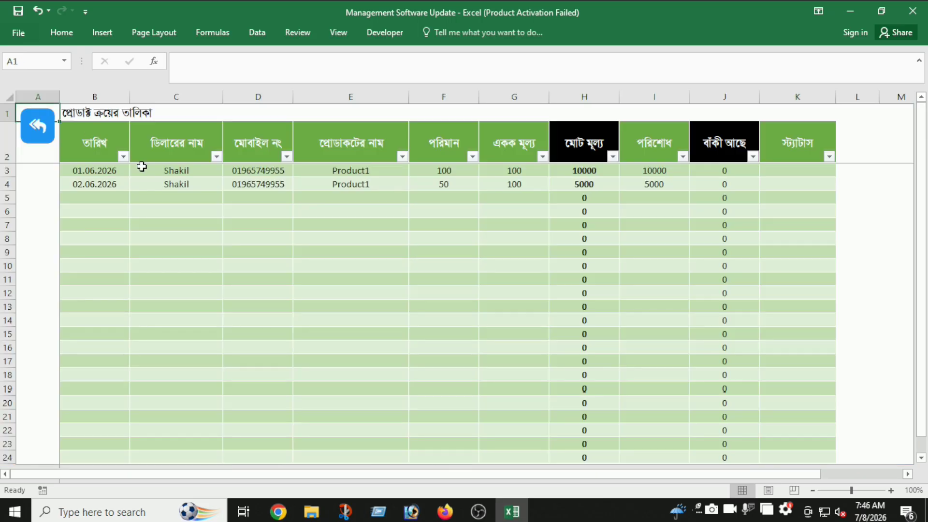
scroll(199, 277, "down", 7)
scroll(169, 266, "up", 3)
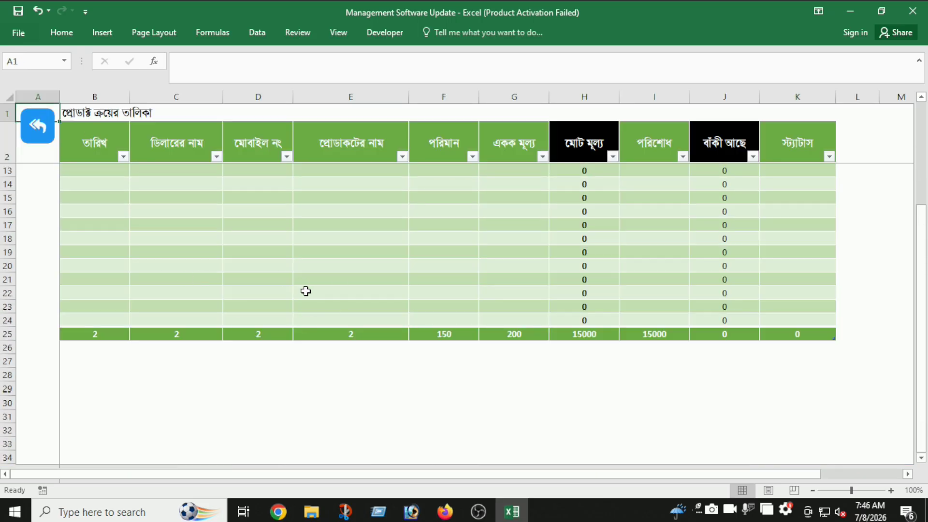
scroll(304, 287, "up", 3)
scroll(304, 287, "down", 3)
scroll(304, 288, "up", 3)
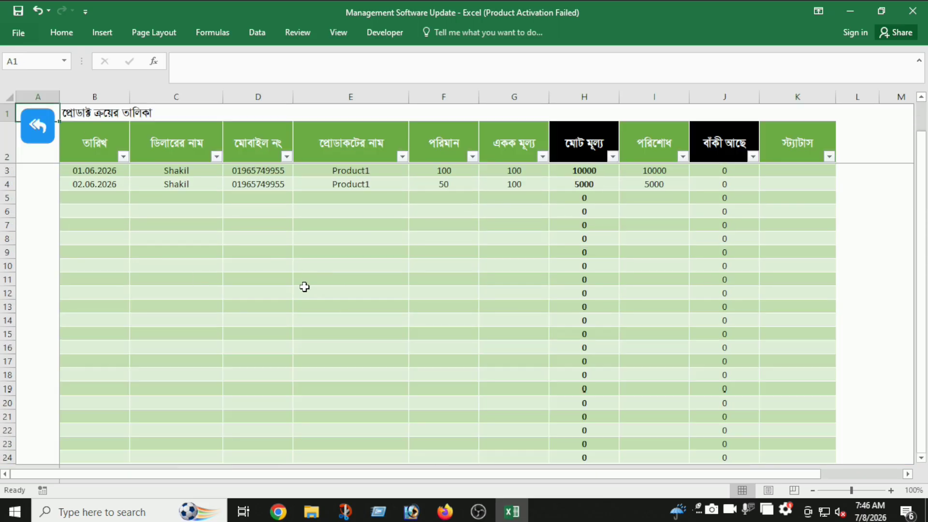
left_click_drag(7, 265, 7, 444)
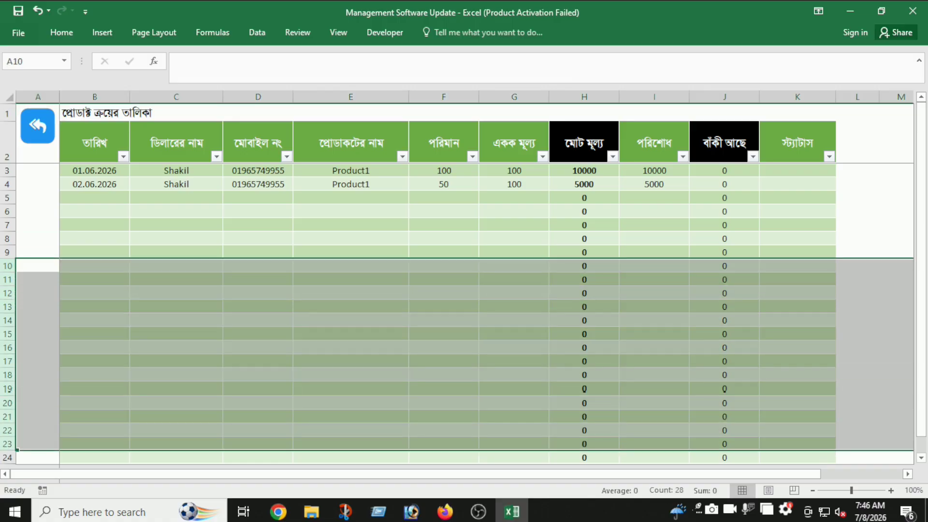
right_click(2, 376)
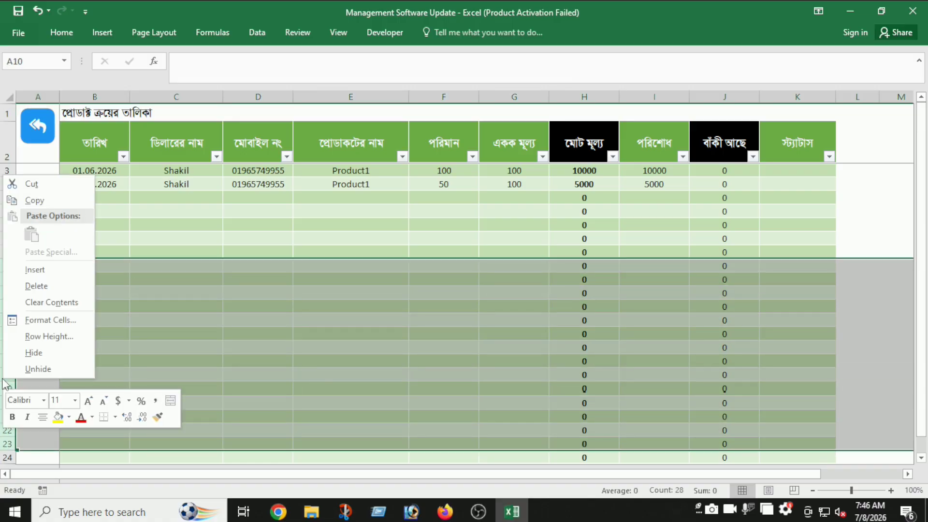
left_click(60, 268)
left_click(216, 301)
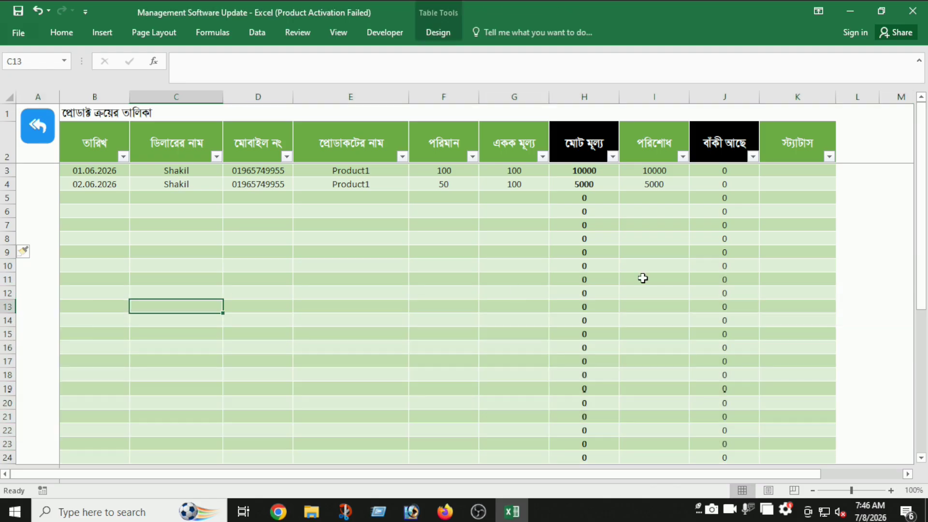
scroll(289, 239, "down", 7)
scroll(288, 240, "up", 7)
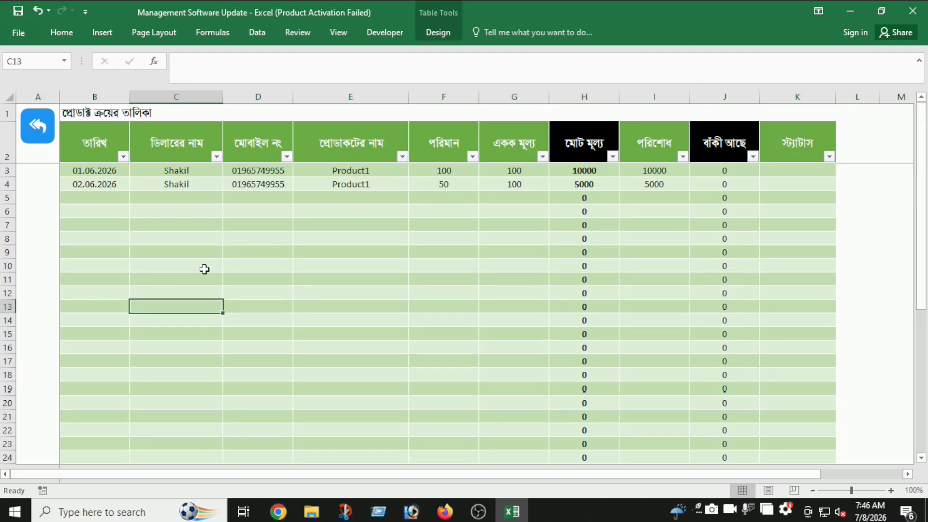
- Enter date 02.06.2026 in B5 and copy the dealer name from C4 into C5
left_click(92, 196)
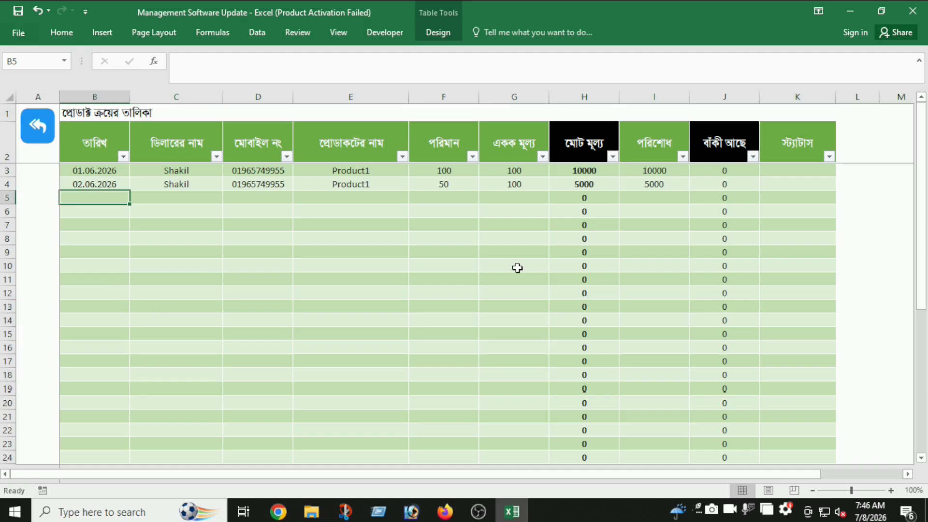
type("02.06.2026")
key("Tab")
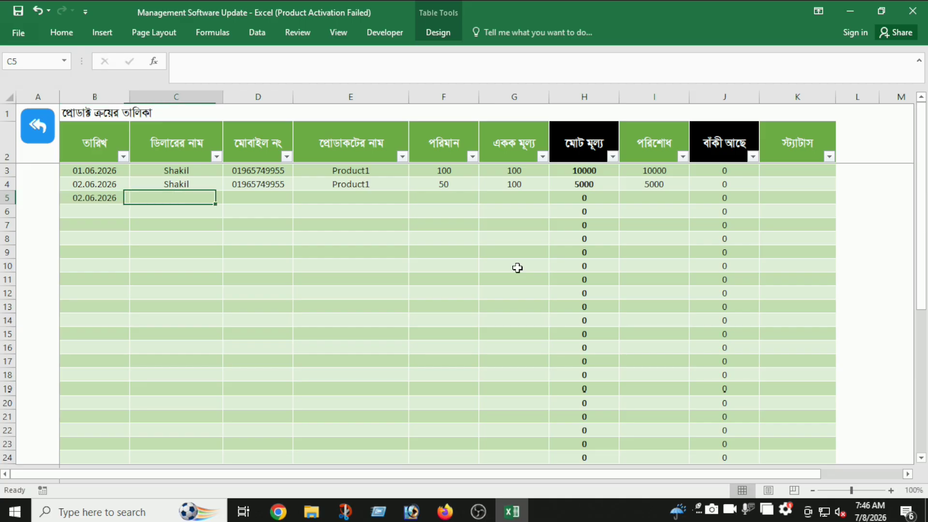
key("Up")
key("ctrl+c")
key("Down")
key("Return")
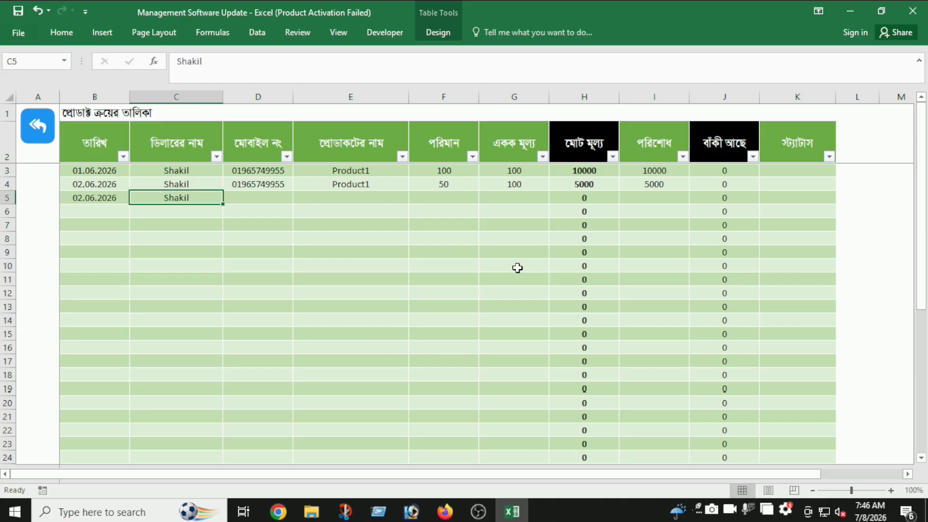
key("Tab")
key("Tab")
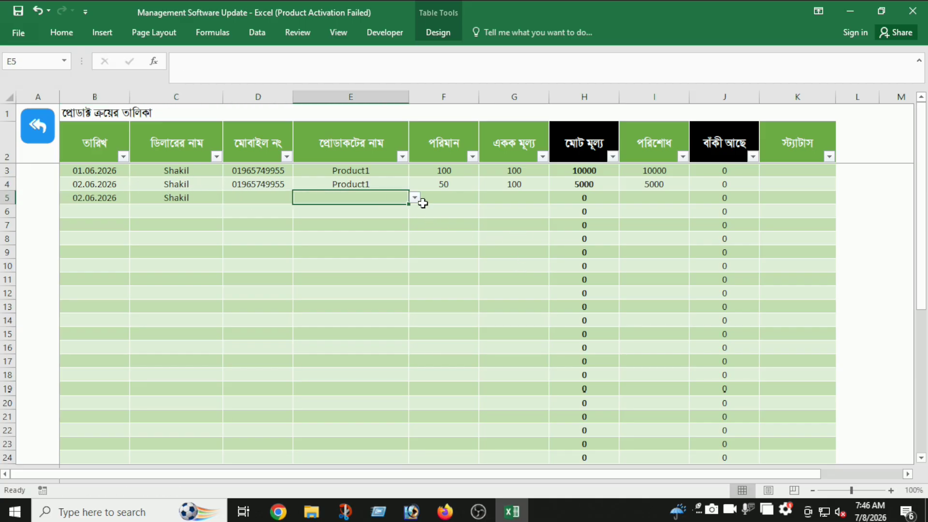
- Fill row 5 with Product1, quantity 100 and unit price 500, then return to the dashboard
left_click(415, 197)
left_click(387, 229)
left_click(443, 199)
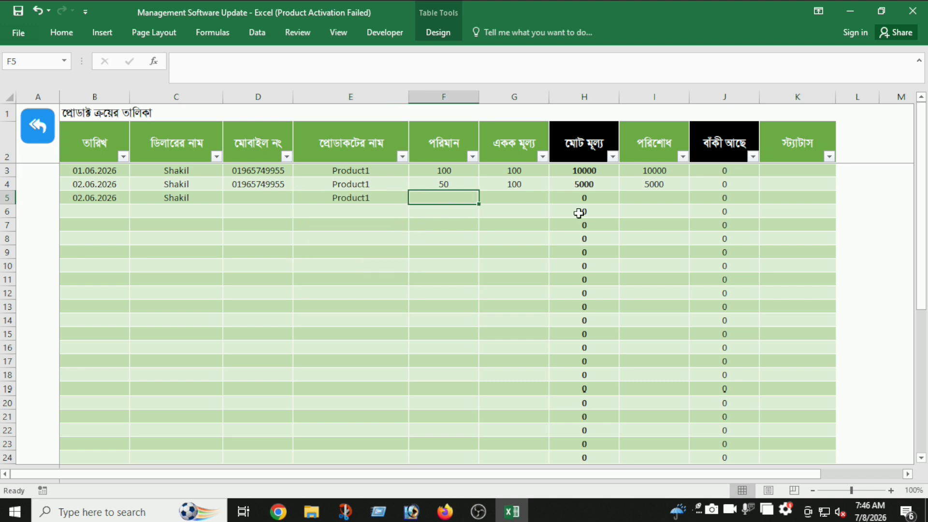
type("100")
key("Tab")
type("500")
key("Return")
left_click(481, 265)
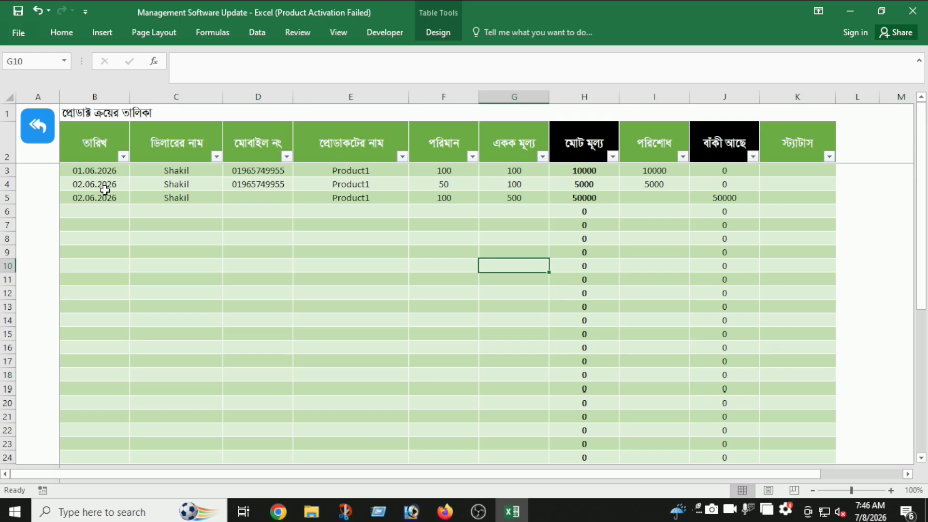
left_click(38, 126)
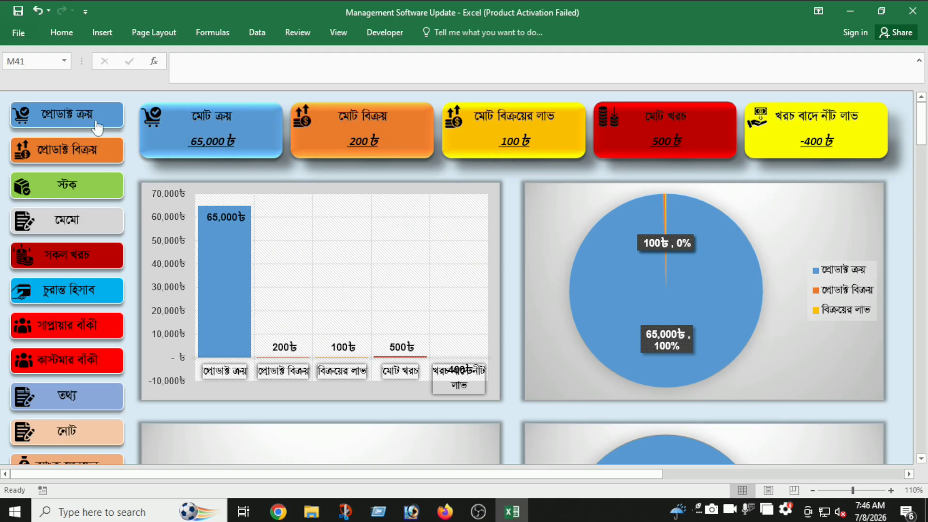
- Filter the purchase table's date column to 01.06.2026 and 02.06.2026
left_click(94, 116)
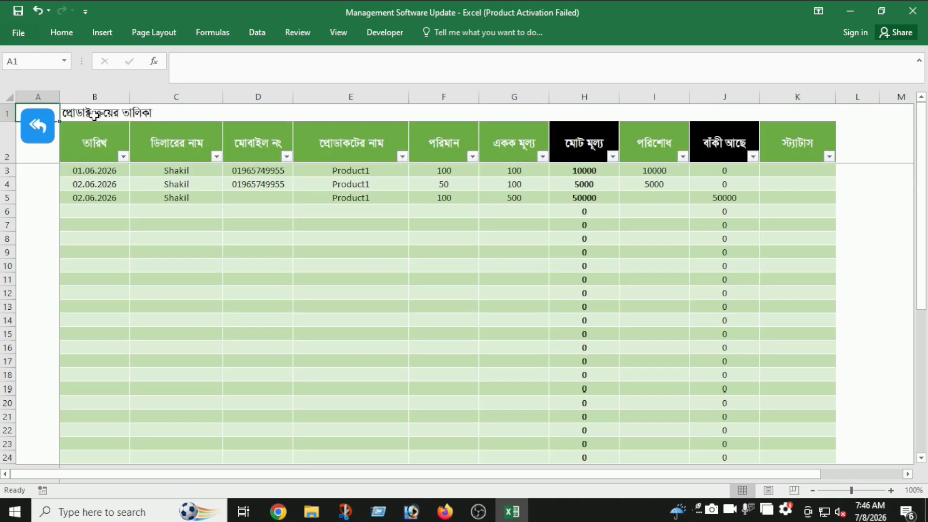
left_click(123, 157)
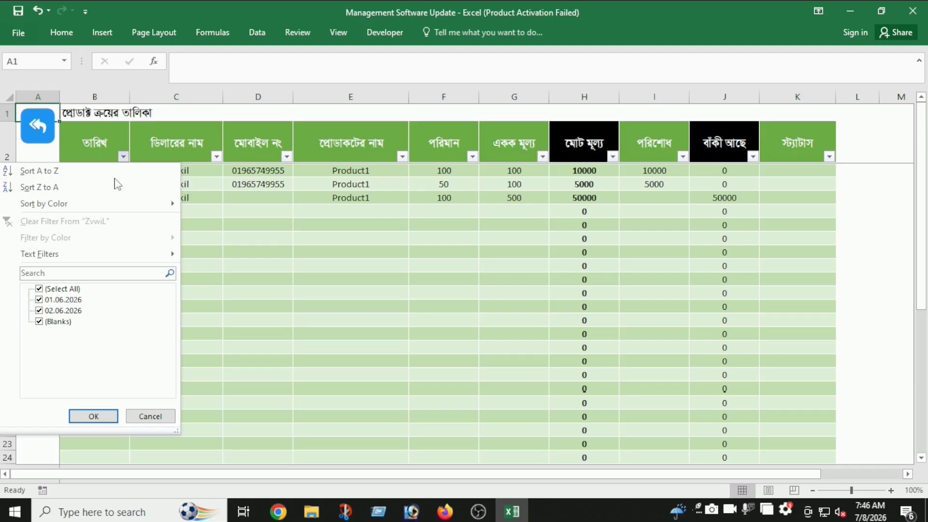
left_click(72, 289)
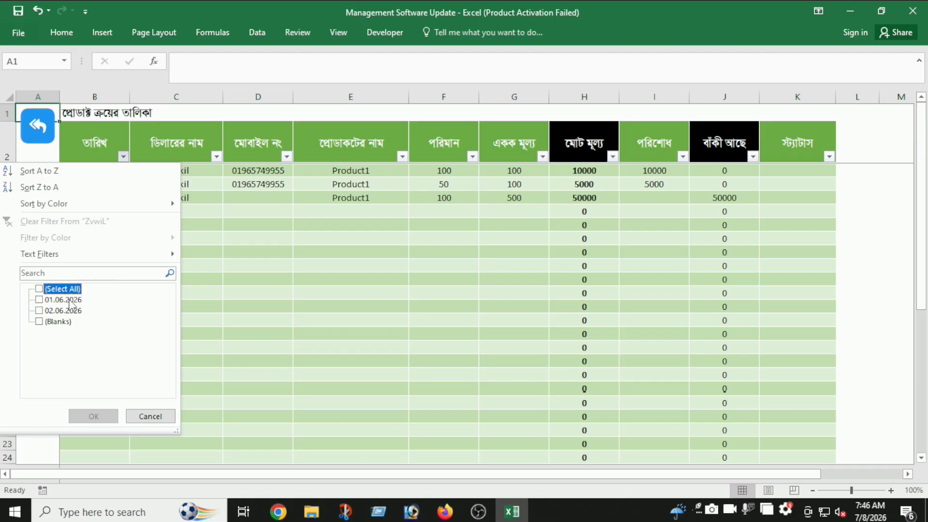
left_click(70, 300)
left_click(68, 310)
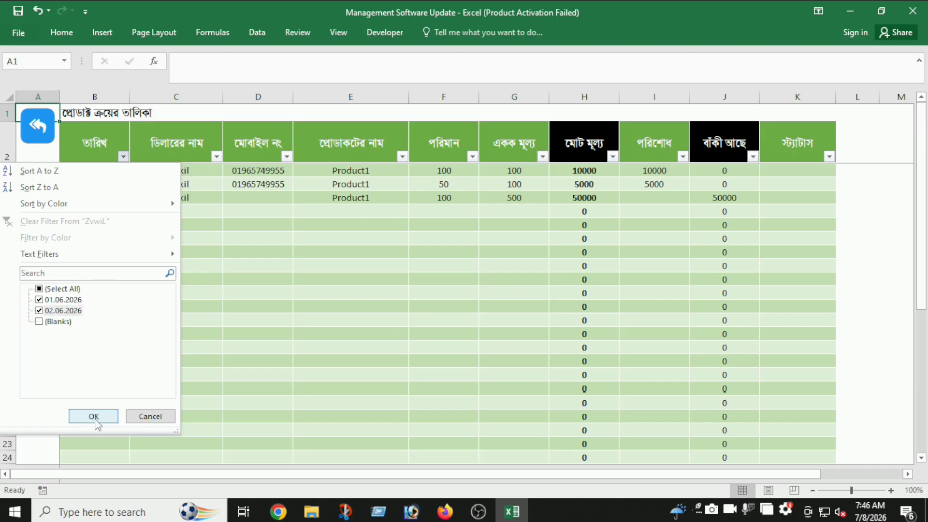
left_click(94, 417)
left_click(194, 357)
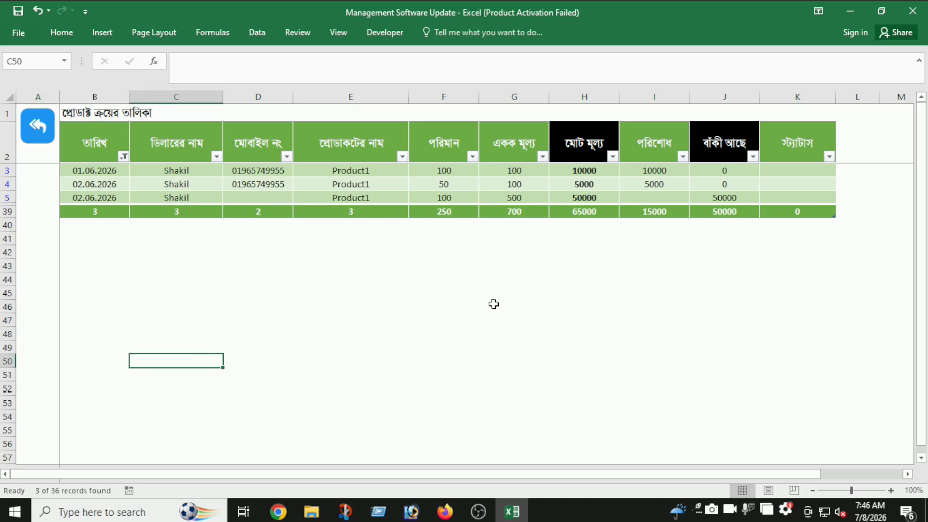
- Preview the filtered purchase table for printing at full-page fit, then close the preview
key("ctrl+p")
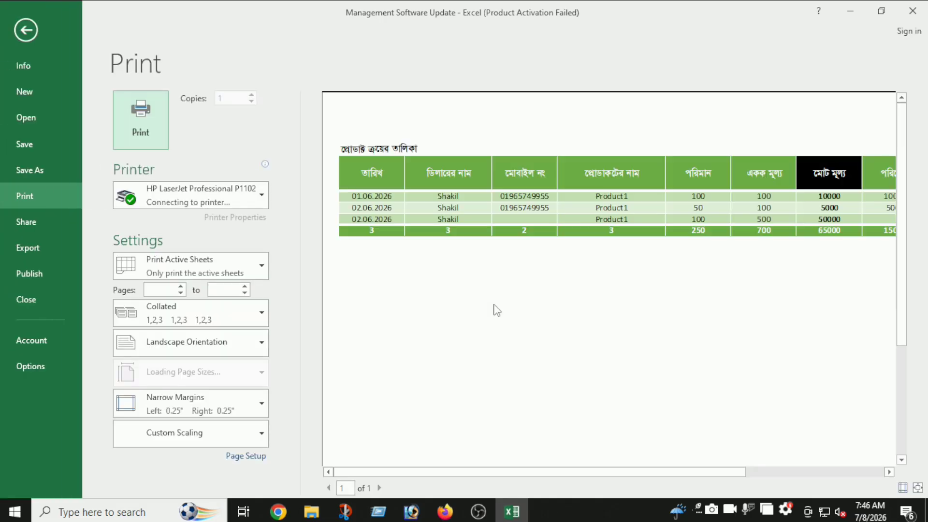
left_click(547, 291)
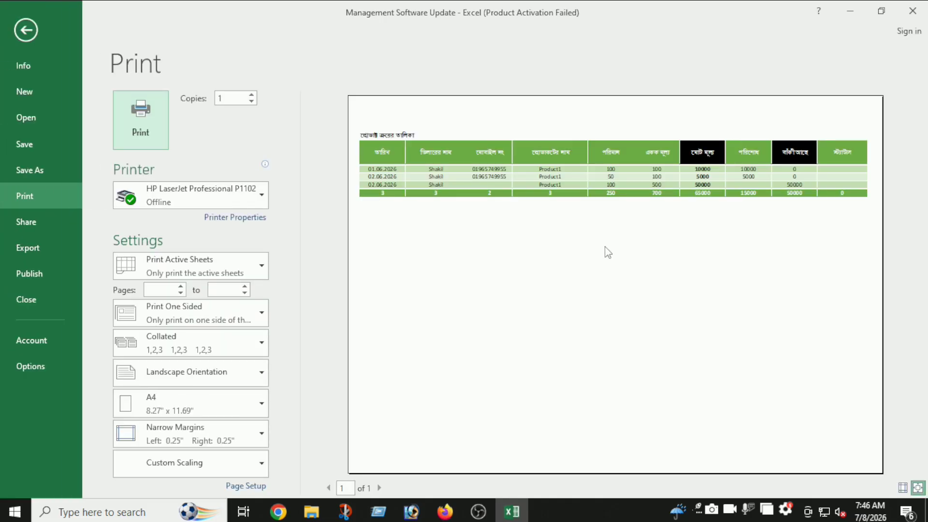
left_click(27, 29)
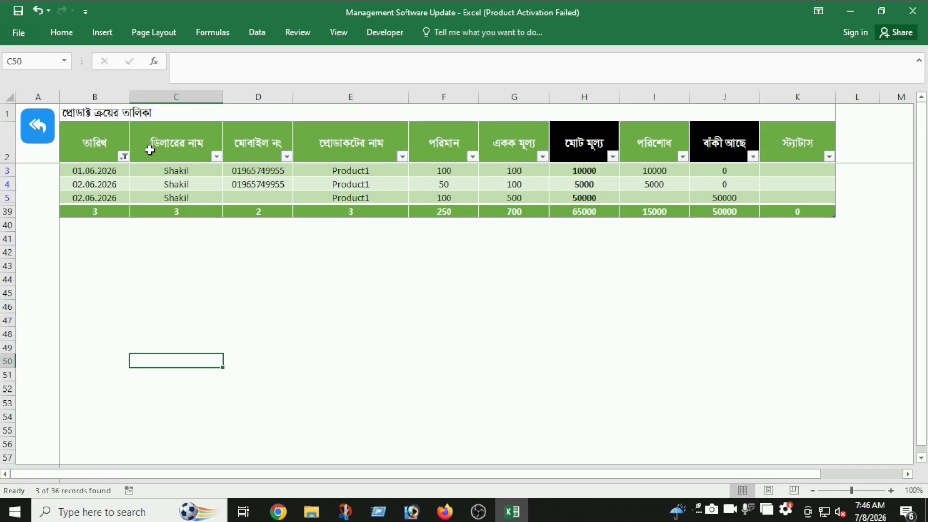
- Clear the date filter on the purchase table's column B
left_click(124, 156)
left_click(93, 220)
left_click(119, 238)
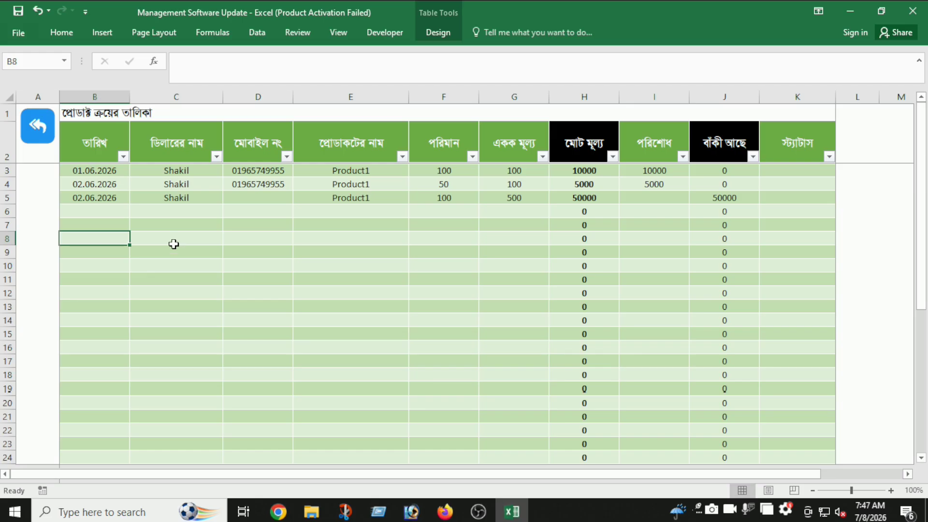
- Filter the purchase table to show only 02.06.2026 entries
left_click(124, 157)
left_click(38, 274)
left_click(68, 289)
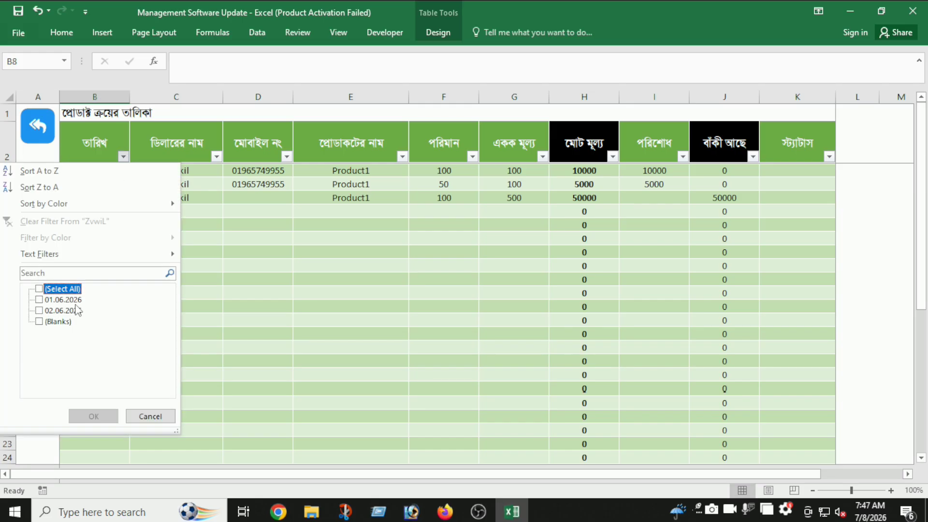
left_click(62, 311)
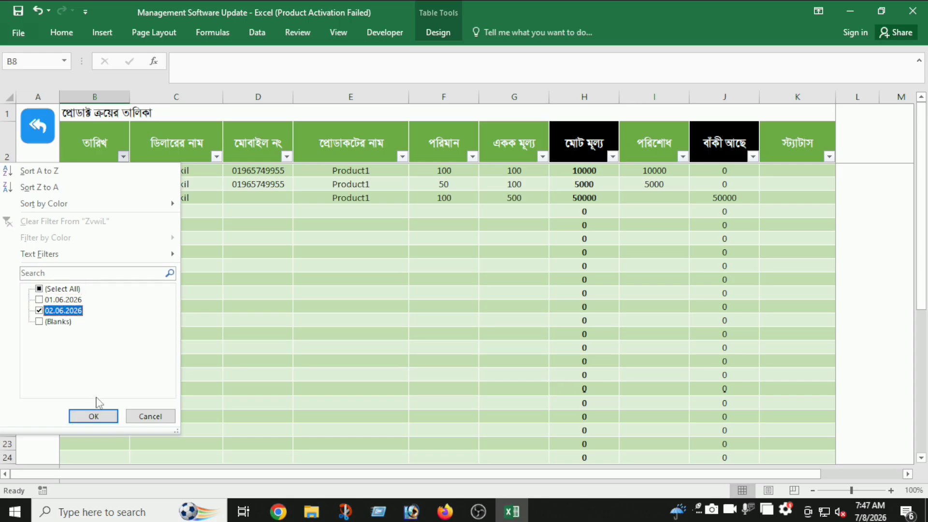
left_click(93, 416)
left_click(159, 348)
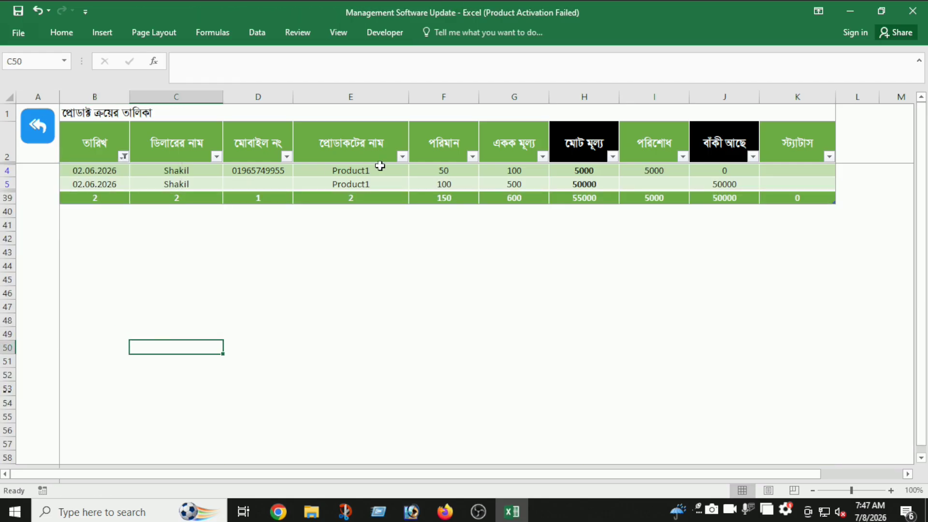
- Remove the date filter to show all rows and go back to the dashboard
left_click(124, 156)
left_click(109, 217)
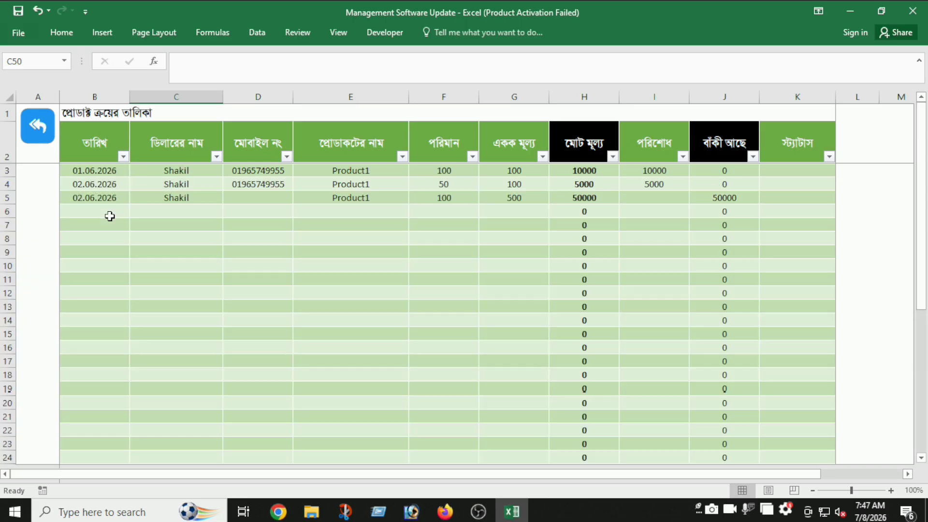
left_click(47, 137)
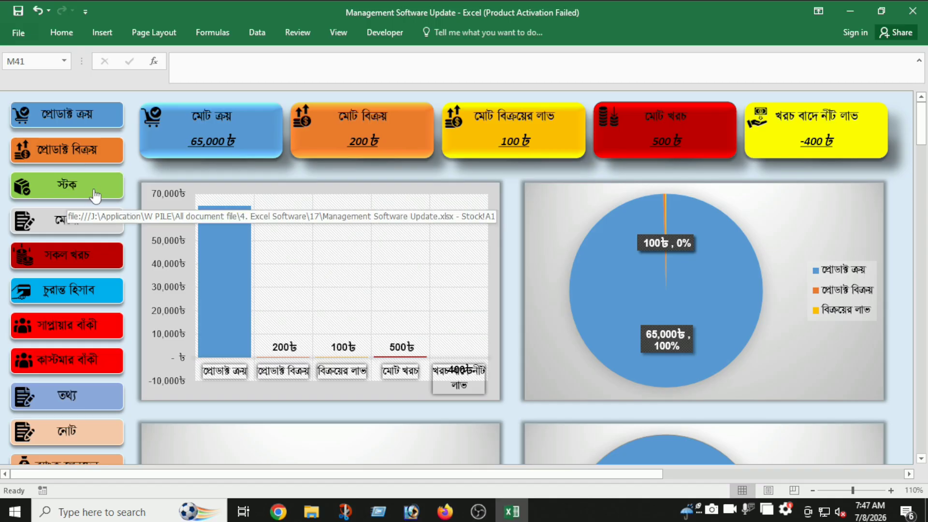
left_click(99, 183)
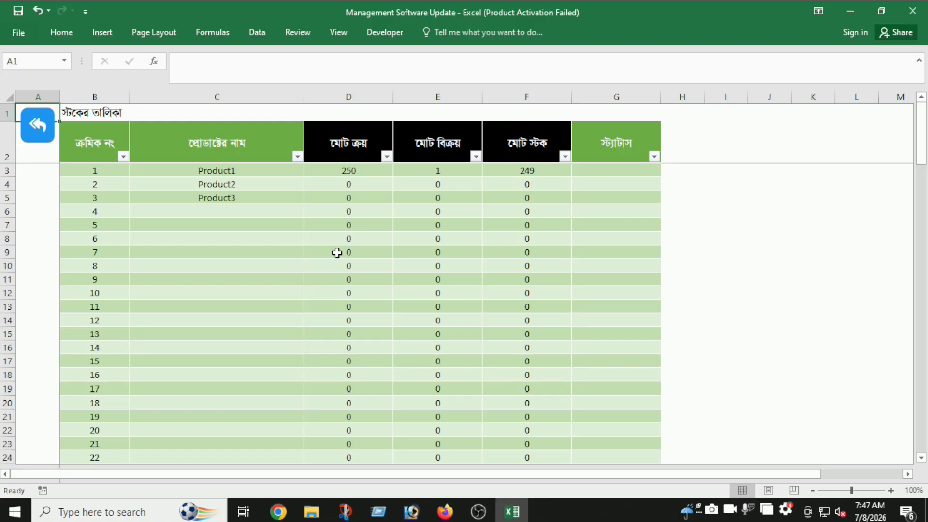
key("ctrl+p")
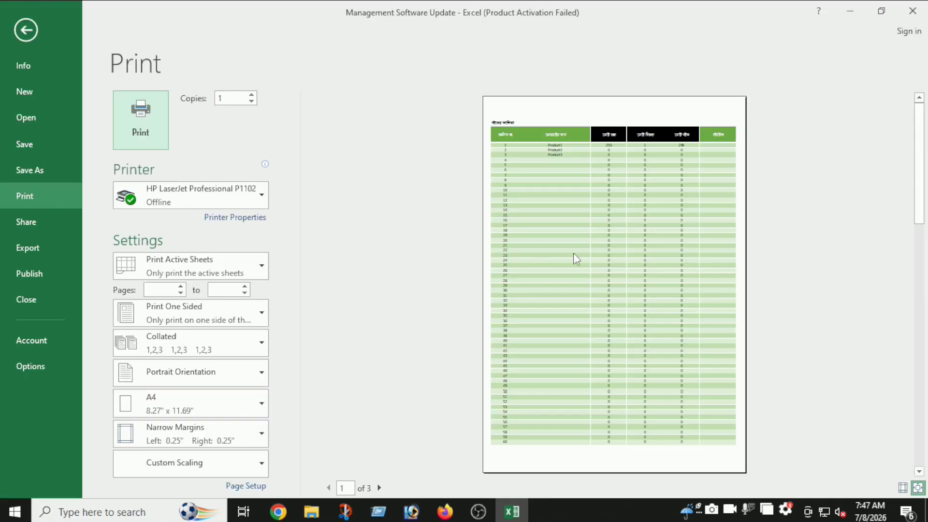
left_click(576, 260)
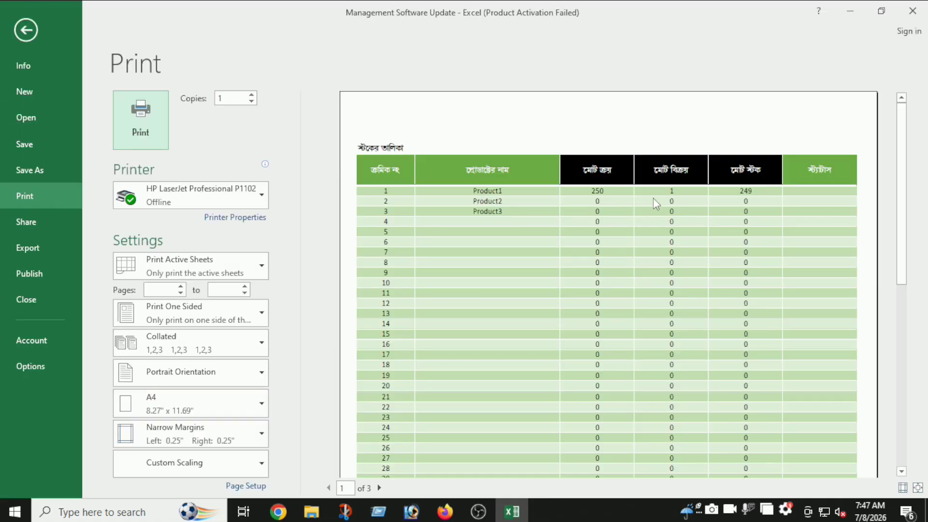
scroll(585, 202, "down", 5)
scroll(586, 203, "up", 6)
left_click(28, 30)
left_click(39, 125)
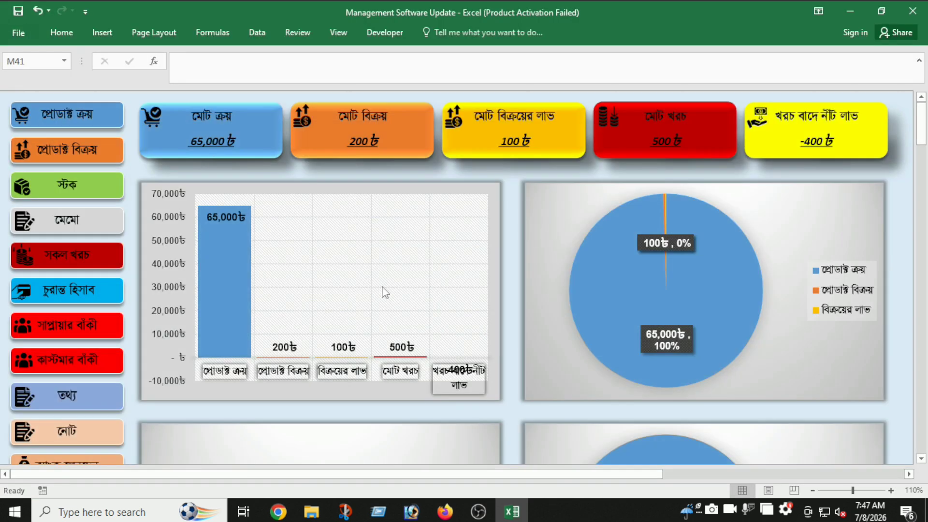